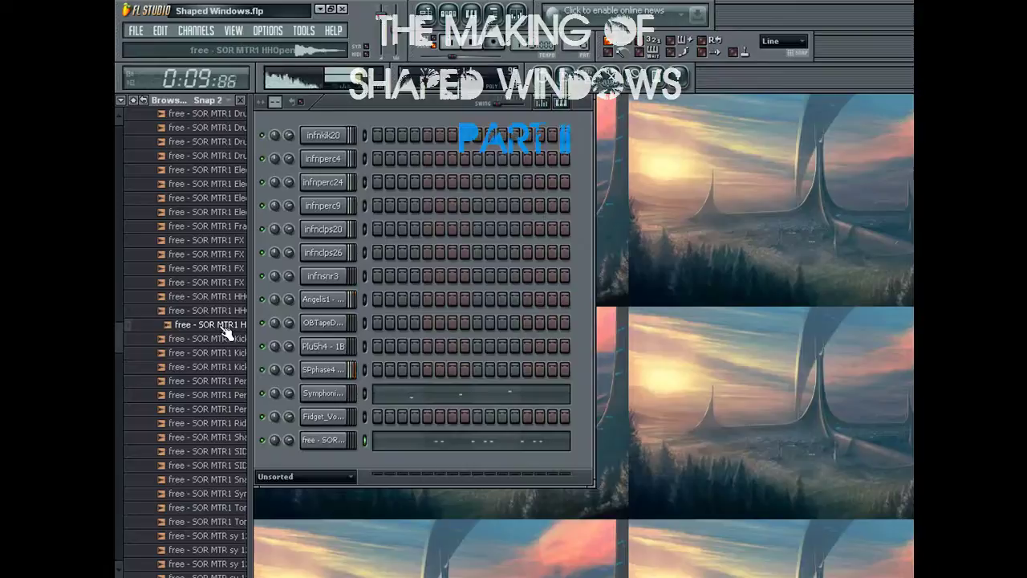
# Step: Audition the free - SOR MTR1 drum and percussion samples in the sample browser
pyautogui.click(219, 367)
pyautogui.click(206, 387)
pyautogui.click(206, 396)
pyautogui.click(209, 423)
pyautogui.click(212, 438)
pyautogui.click(210, 466)
pyautogui.click(208, 480)
pyautogui.click(205, 494)
pyautogui.scroll(-3, 193, 430)
pyautogui.click(190, 491)
# Step: Audition the Funque01_80 and FutureGrit_80 samples and load Funque01_80 (6) into a new channel
pyautogui.scroll(-4, 201, 449)
pyautogui.click(207, 394)
pyautogui.click(211, 409)
pyautogui.click(207, 436)
pyautogui.click(210, 451)
pyautogui.click(207, 437)
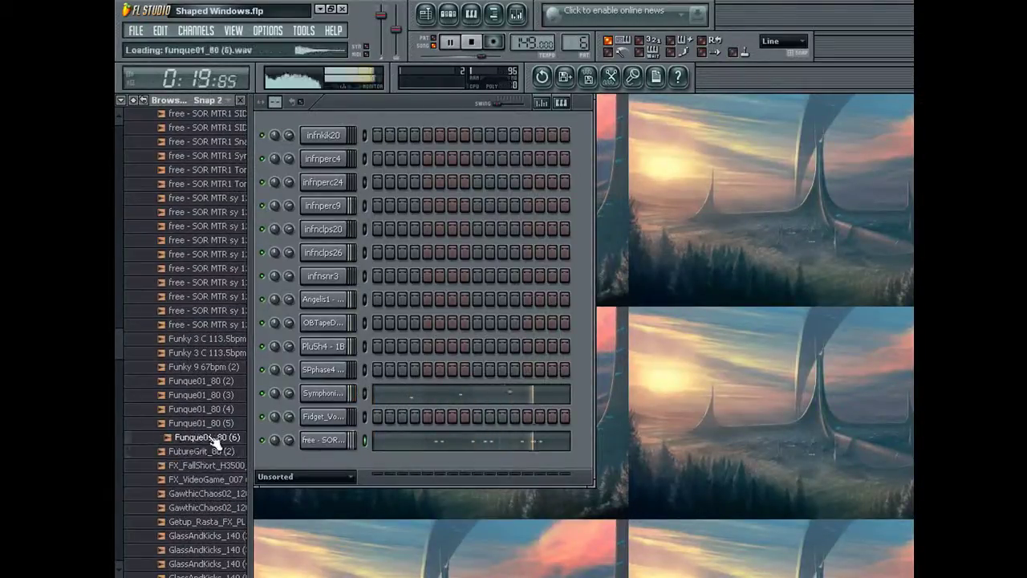
pyautogui.rightClick(217, 435)
pyautogui.click(255, 453)
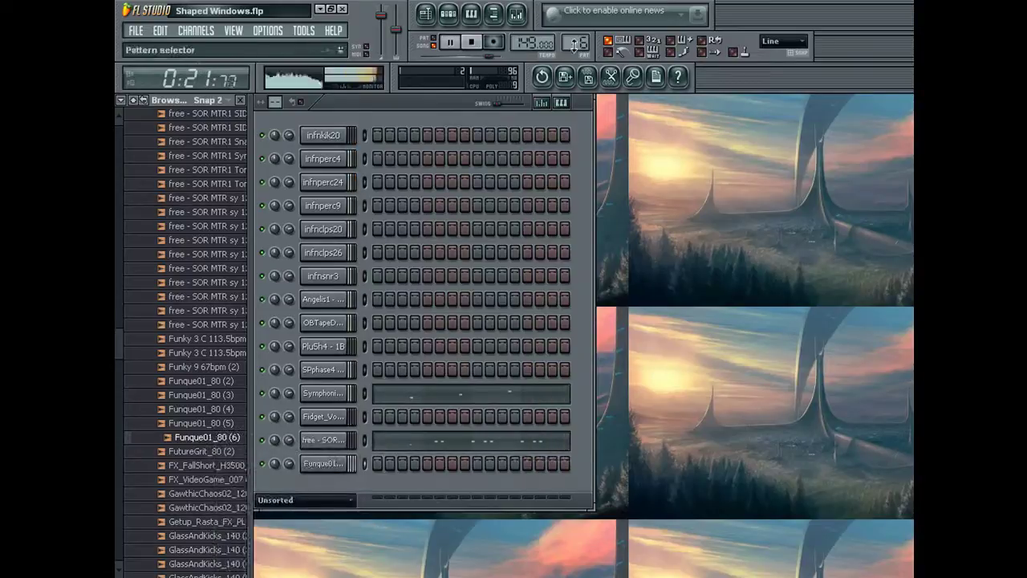
# Step: Add a C5 note halfway through bar 1 for Funque01_80 (6) in pattern 7 and place that pattern on playlist track 5 at bar 14
pyautogui.click(474, 16)
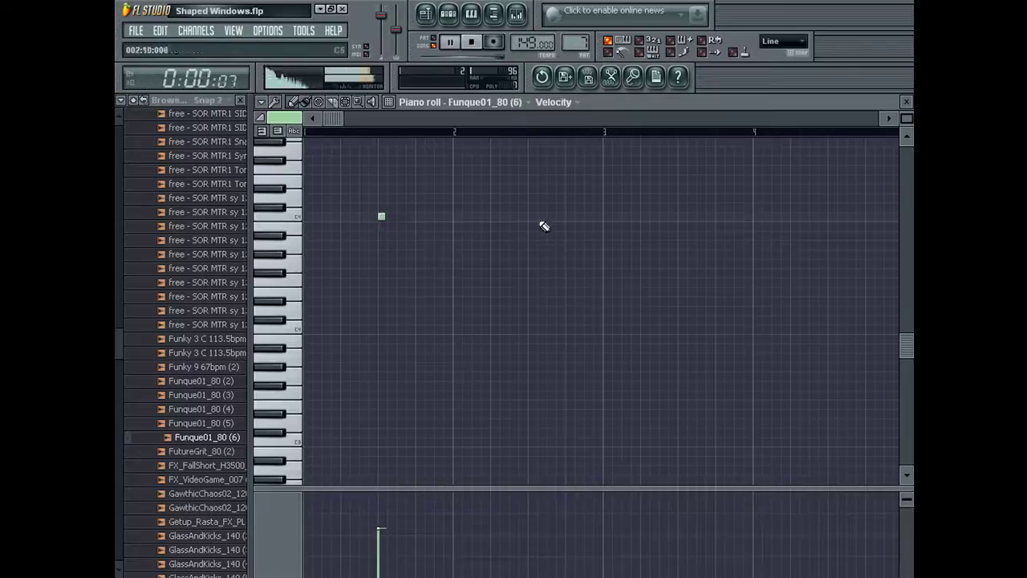
pyautogui.click(426, 15)
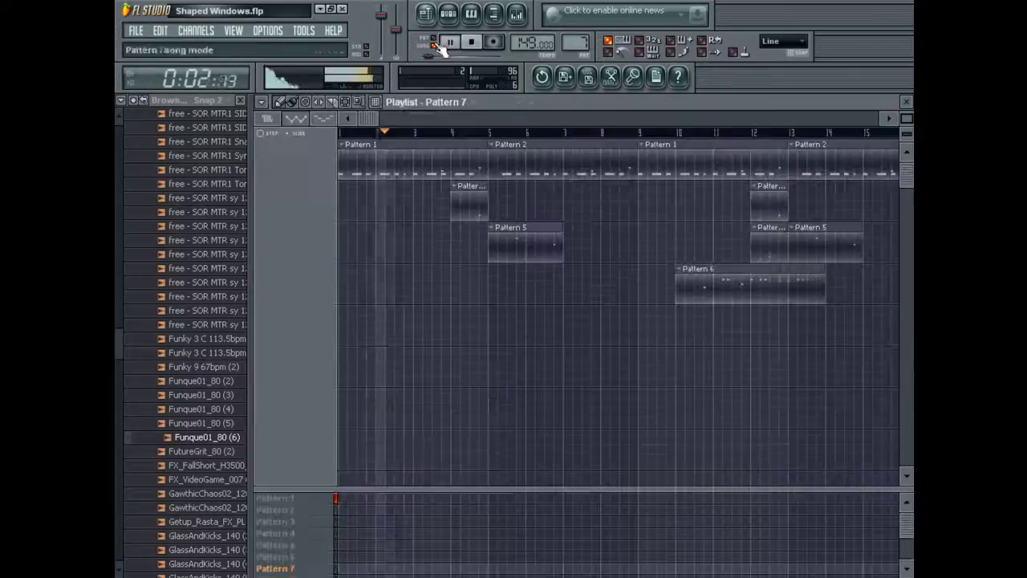
pyautogui.click(626, 119)
pyautogui.moveTo(581, 338); pyautogui.dragTo(504, 340)
pyautogui.press('Escape')
pyautogui.press('Escape')
# Step: Load the FX_FallShort_H3500_01 (2) sample into a new channel and select pattern 8
pyautogui.click(229, 467)
pyautogui.scroll(-3, 237, 433)
pyautogui.rightClick(232, 343)
pyautogui.click(241, 354)
pyautogui.moveTo(579, 44); pyautogui.dragTo(580, 35)
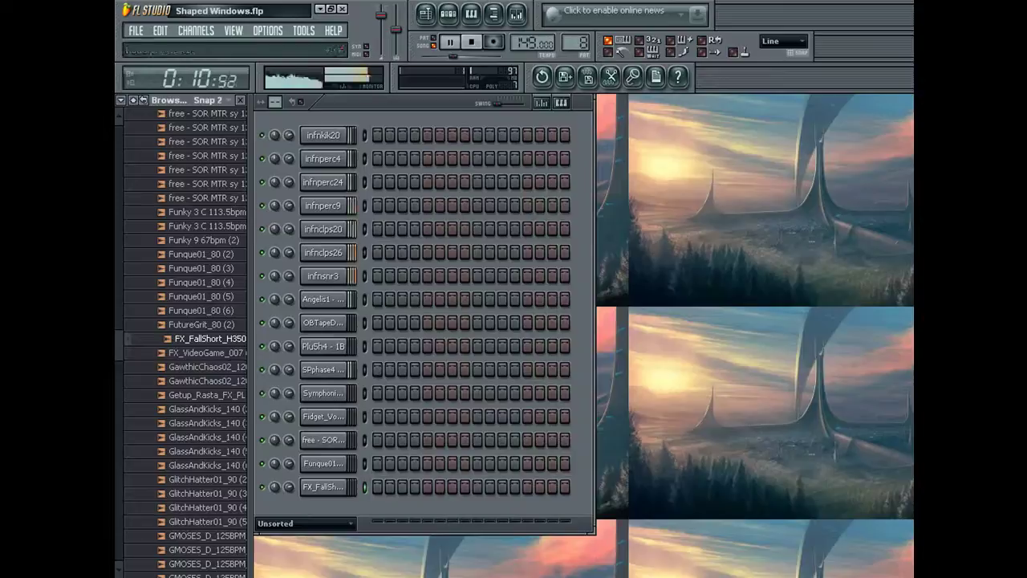
# Step: Add a C5 note halfway through bar 1 for the FX_FallShort channel in pattern 8
pyautogui.click(493, 44)
pyautogui.click(498, 488)
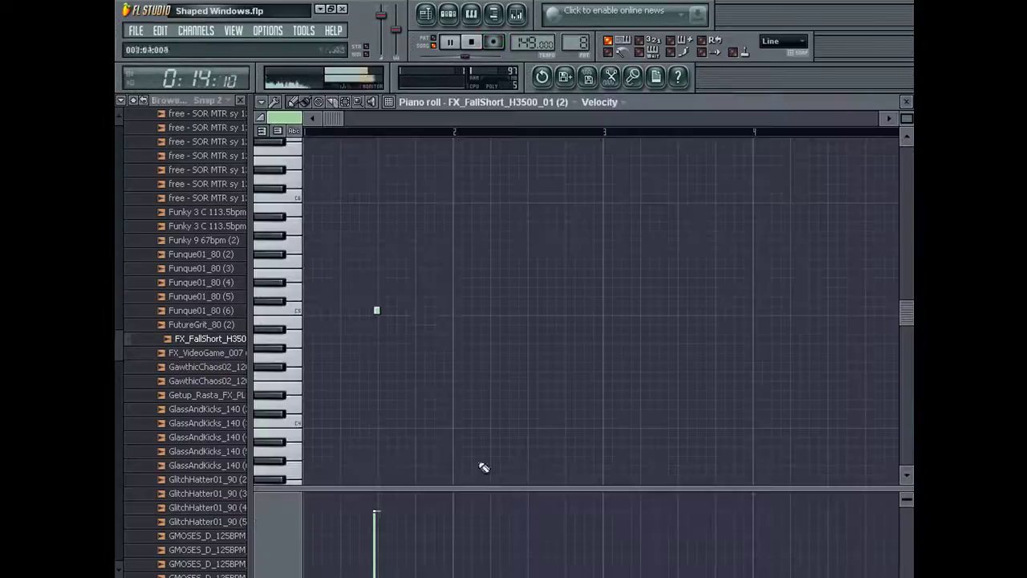
pyautogui.press('F7')
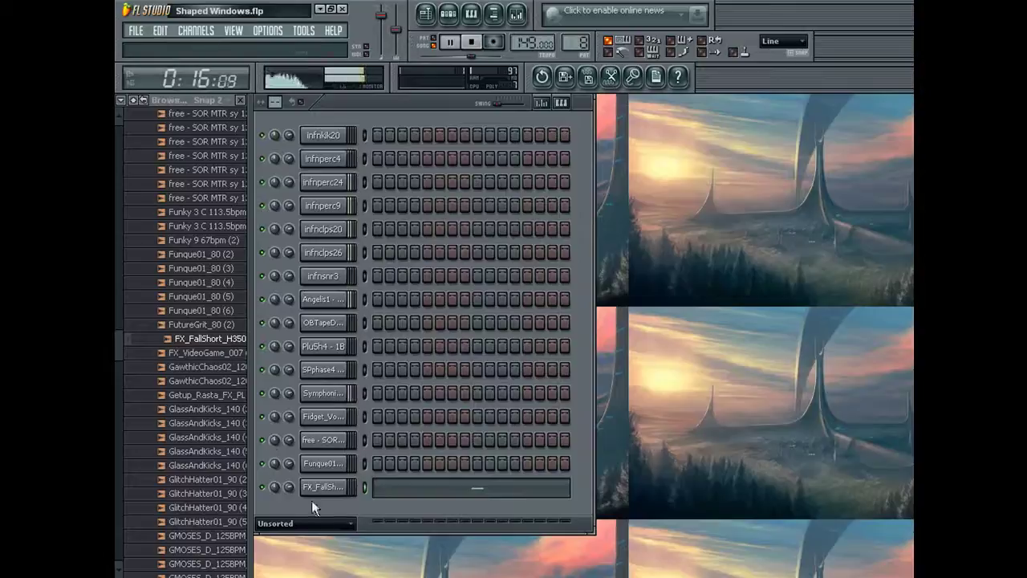
# Step: Audition FX_VideoGame_007 (2), load it into a new channel and select pattern 10
pyautogui.click(228, 354)
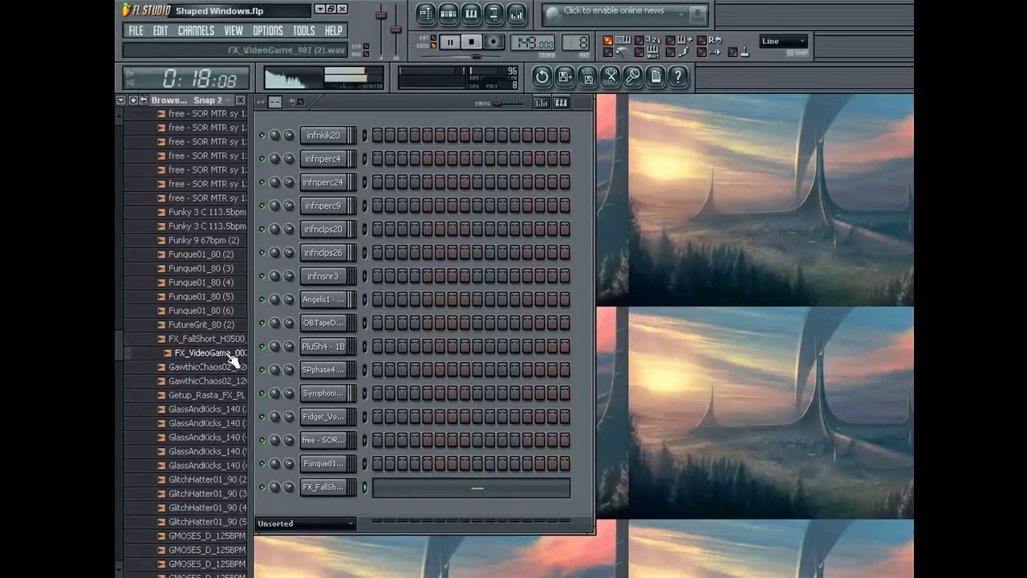
pyautogui.rightClick(234, 358)
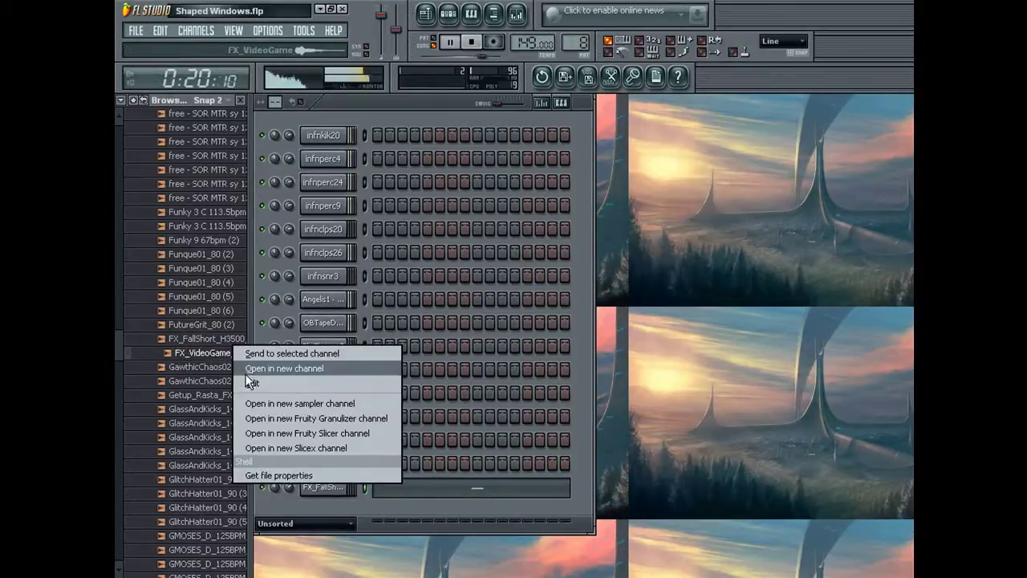
pyautogui.click(284, 368)
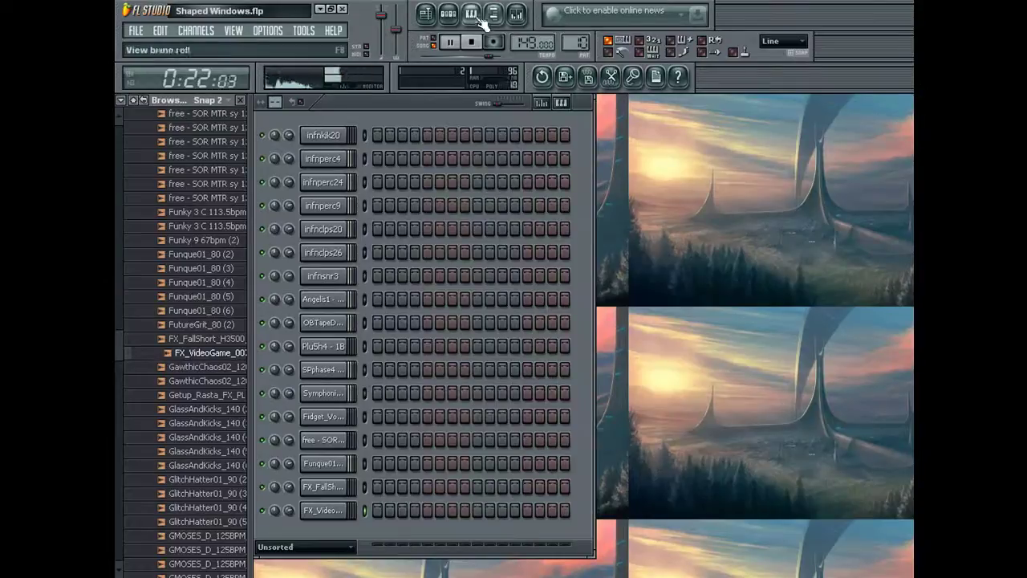
# Step: Add a C5 note halfway through bar 1 for the FX_VideoGame channel and place pattern 10 on playlist track 6 at bar 12
pyautogui.click(472, 14)
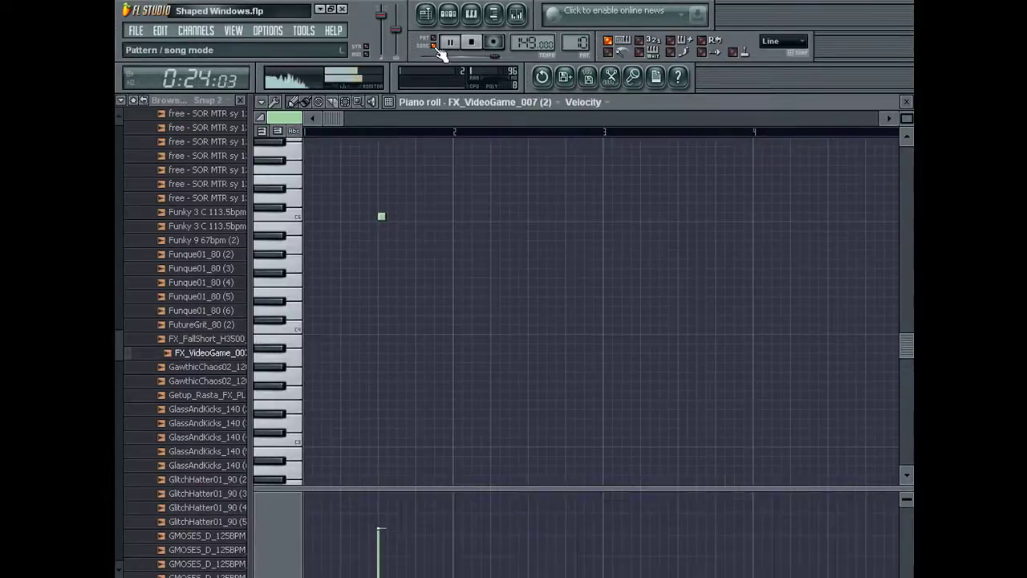
pyautogui.press('F5')
pyautogui.moveTo(475, 367); pyautogui.dragTo(432, 367)
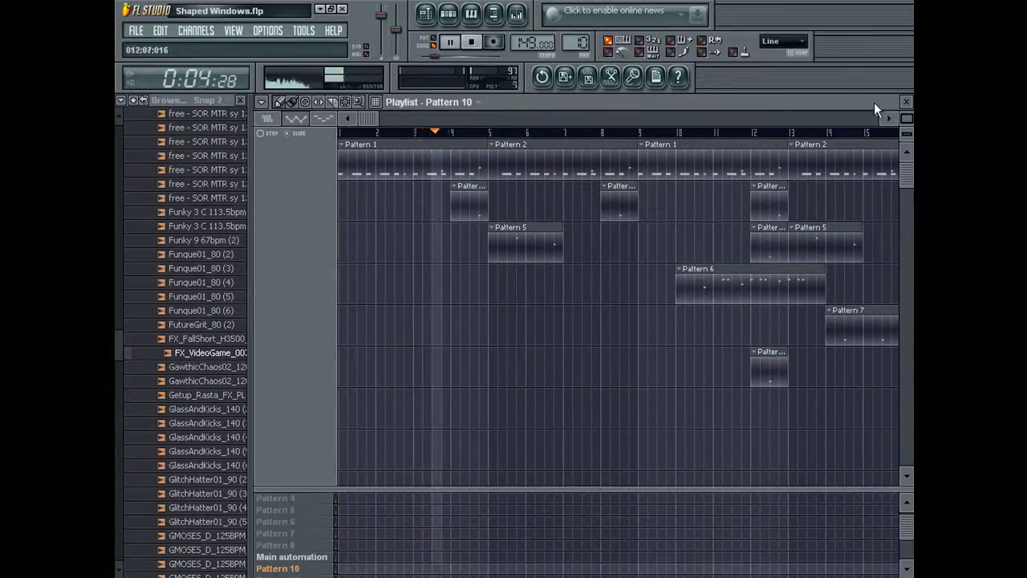
pyautogui.press('F7')
# Step: Audition the GlassAndKicks_140 and GlitchHatter01_90 samples in the sample browser
pyautogui.click(201, 423)
pyautogui.click(200, 451)
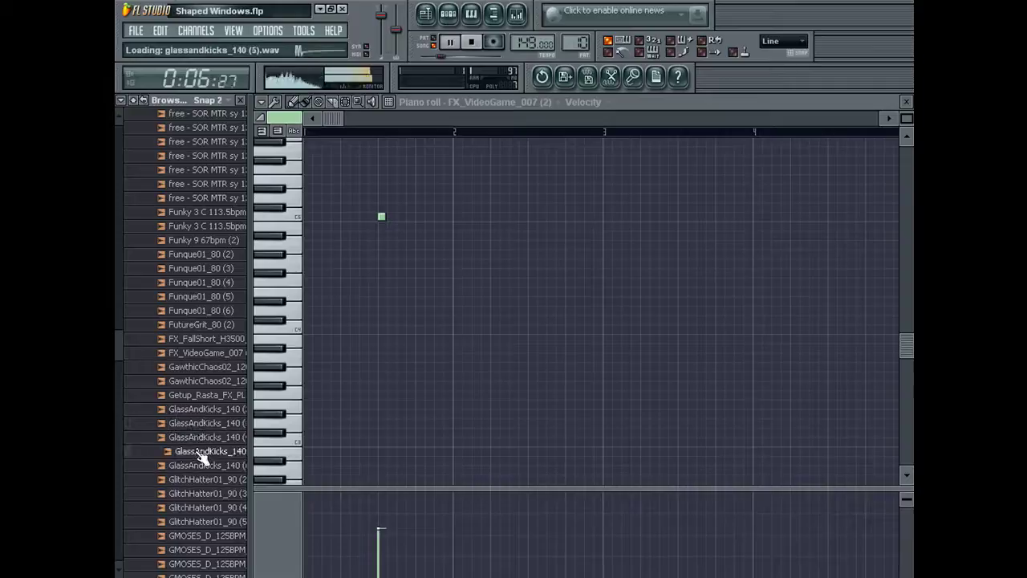
pyautogui.scroll(-3, 201, 458)
pyautogui.click(191, 361)
pyautogui.click(199, 369)
pyautogui.click(213, 397)
pyautogui.click(215, 411)
pyautogui.click(214, 424)
pyautogui.click(214, 395)
pyautogui.click(217, 380)
pyautogui.click(221, 367)
pyautogui.click(213, 353)
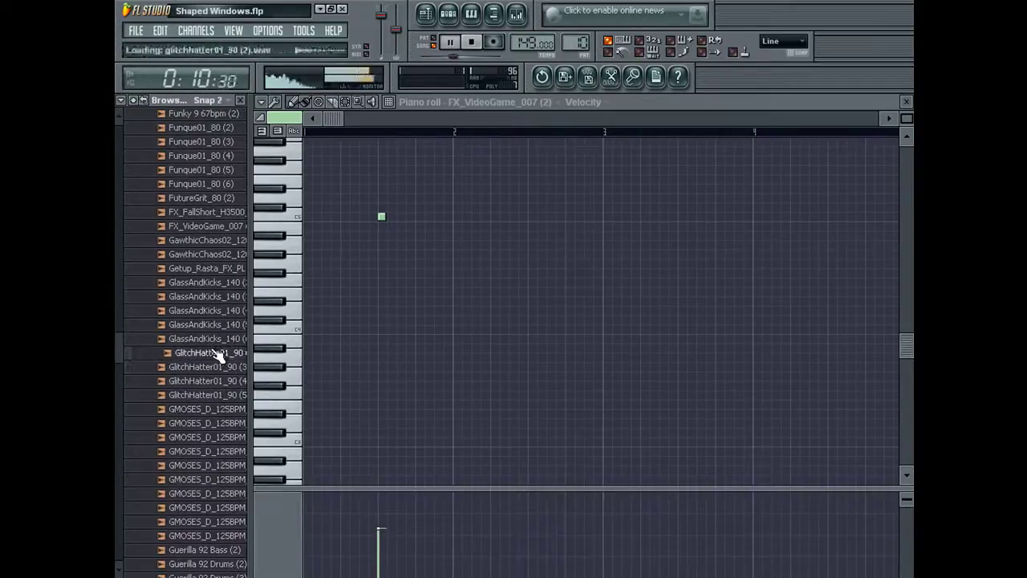
# Step: Go back through the GlassAndKicks_140 samples and listen to GlassAndKicks_140 (2) against the song
pyautogui.click(210, 337)
pyautogui.click(213, 324)
pyautogui.click(213, 310)
pyautogui.click(210, 297)
pyautogui.click(214, 310)
pyautogui.click(227, 283)
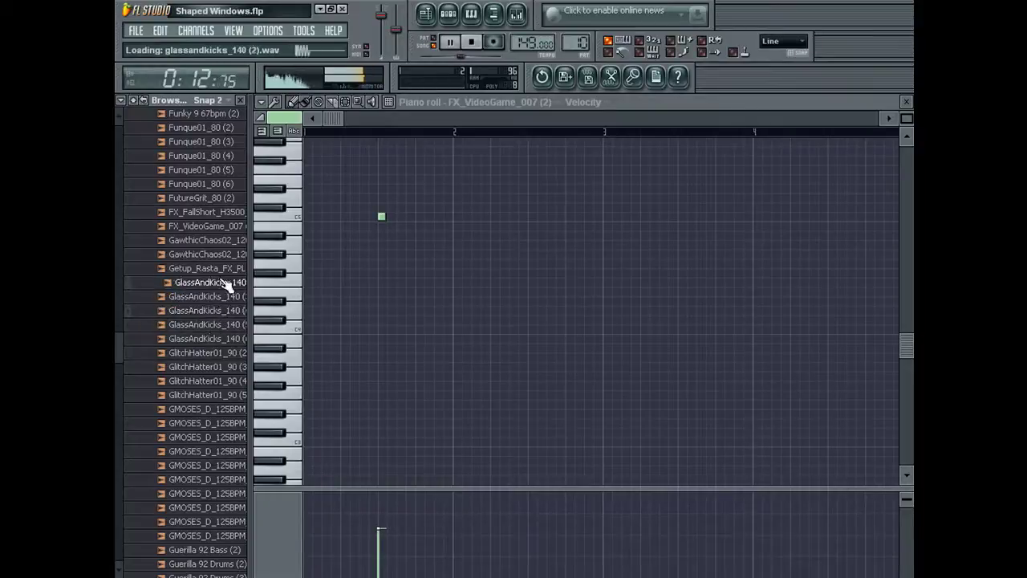
pyautogui.click(221, 288)
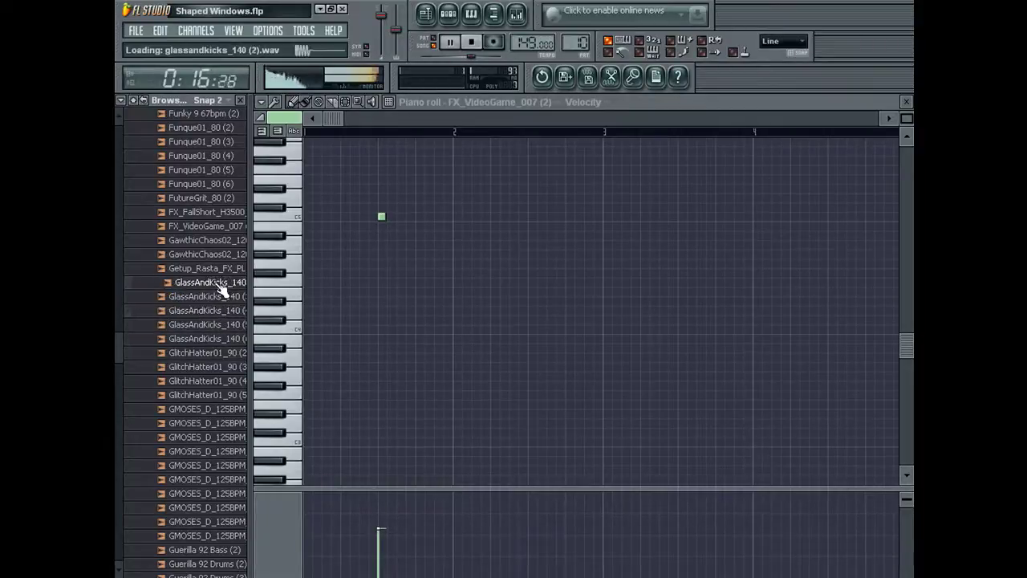
pyautogui.click(231, 312)
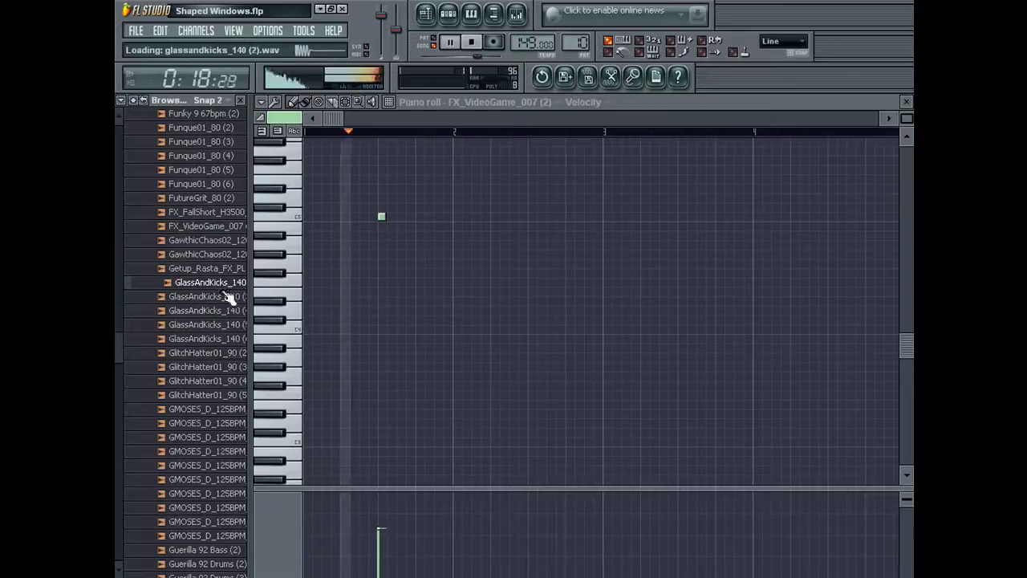
pyautogui.click(231, 290)
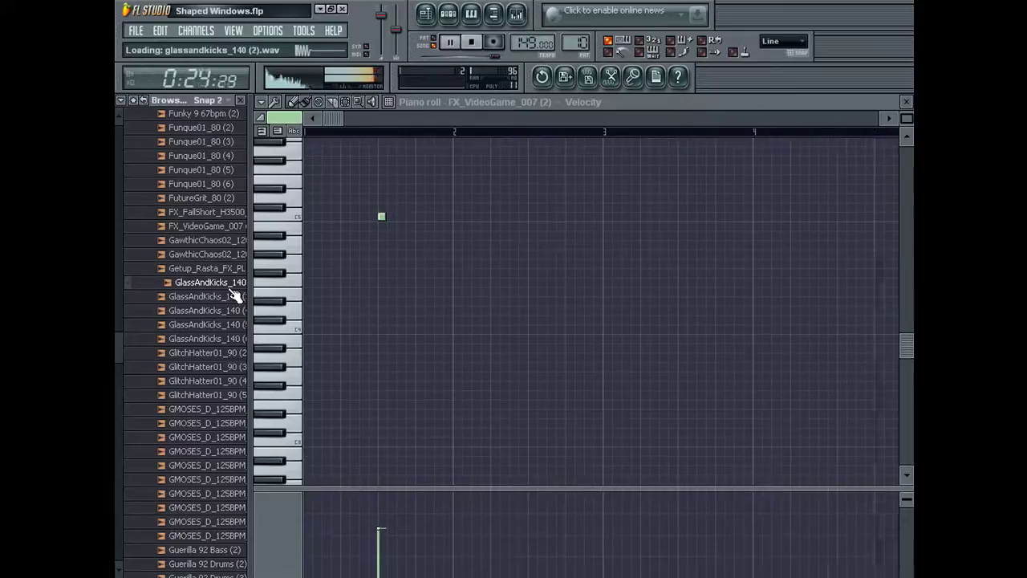
# Step: Load GlassAndKicks_140 (2) into a new channel and select pattern 11
pyautogui.rightClick(233, 296)
pyautogui.click(267, 298)
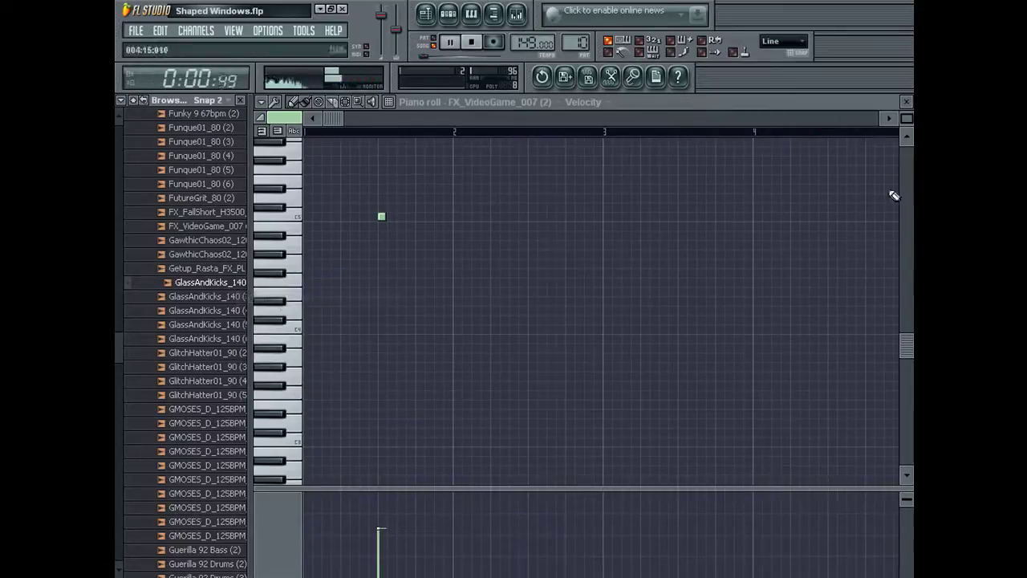
pyautogui.click(906, 102)
pyautogui.moveTo(577, 43); pyautogui.dragTo(576, 37)
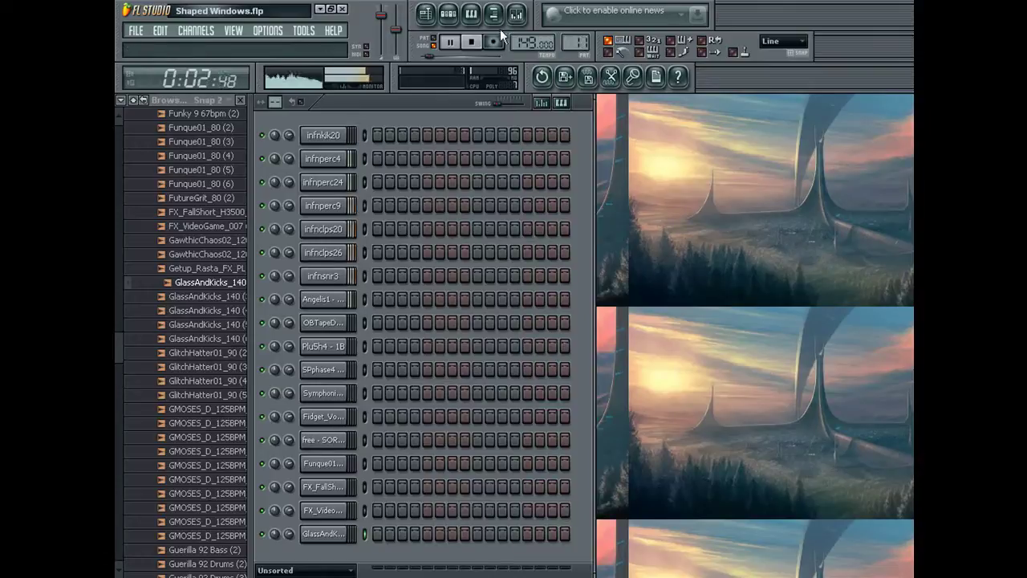
# Step: Add a C5 note at the start of bar 1, raise its velocity, and repeat it as a rhythm into bar 2
pyautogui.click(472, 15)
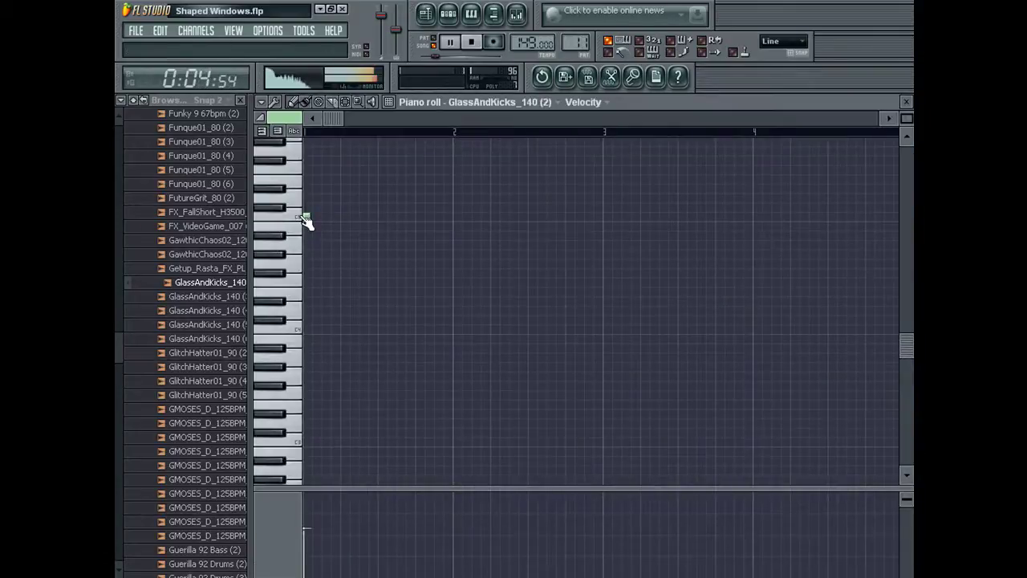
pyautogui.doubleClick(304, 216)
pyautogui.moveTo(306, 209); pyautogui.dragTo(308, 215)
pyautogui.doubleClick(308, 216)
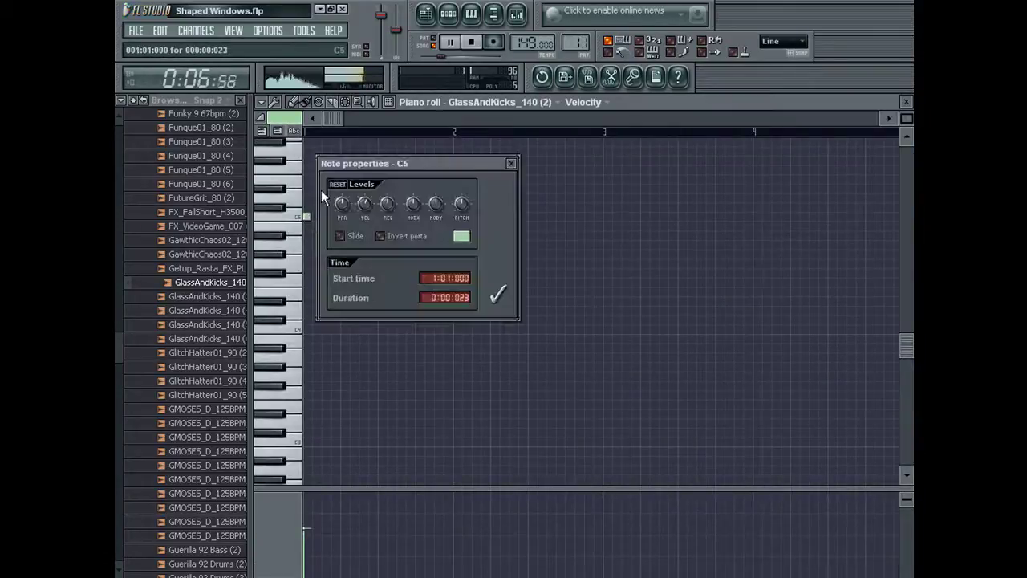
pyautogui.click(502, 294)
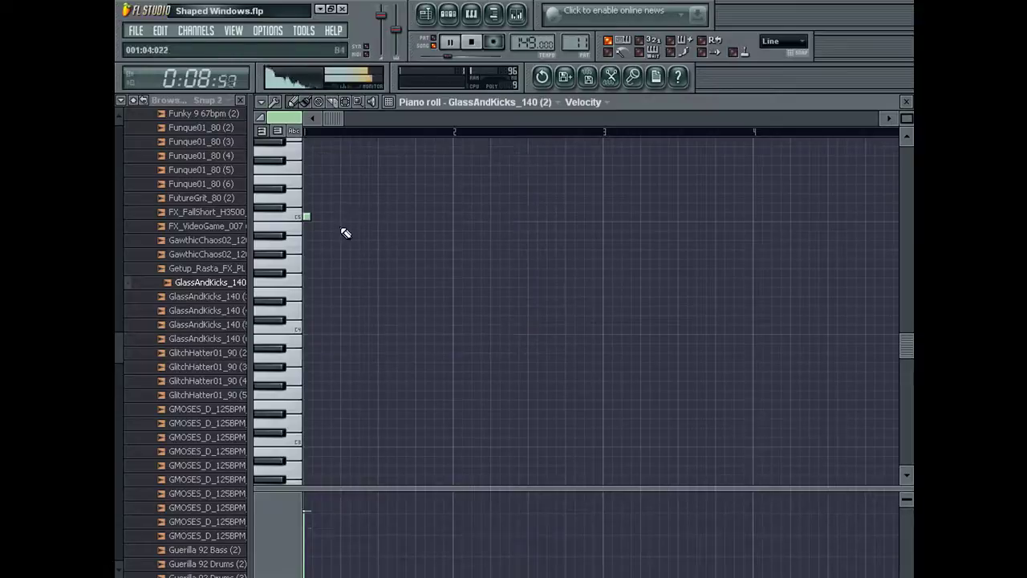
pyautogui.moveTo(370, 220); pyautogui.dragTo(362, 223)
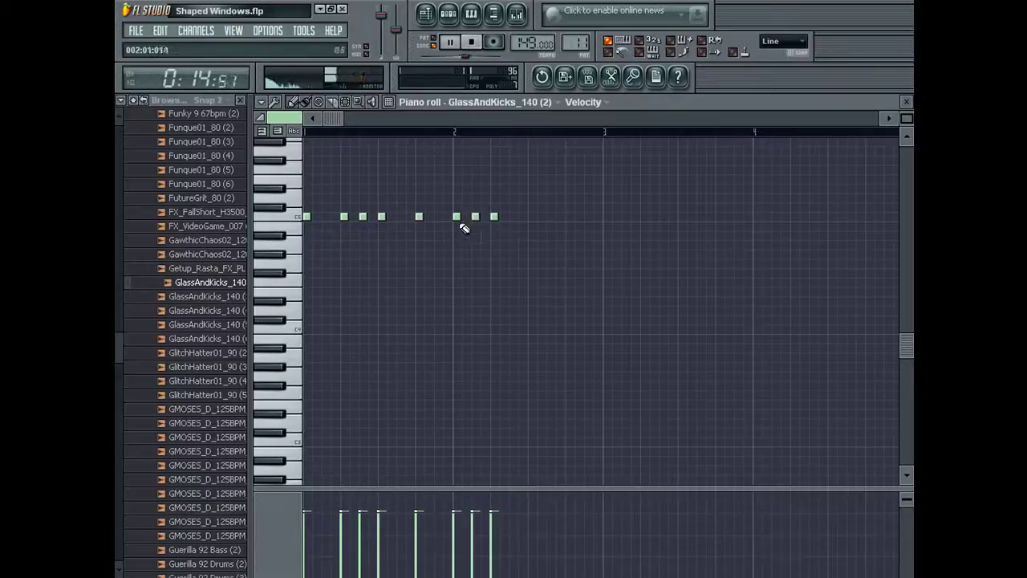
# Step: Place pattern 11 on playlist track 7 at bar 13
pyautogui.click(426, 15)
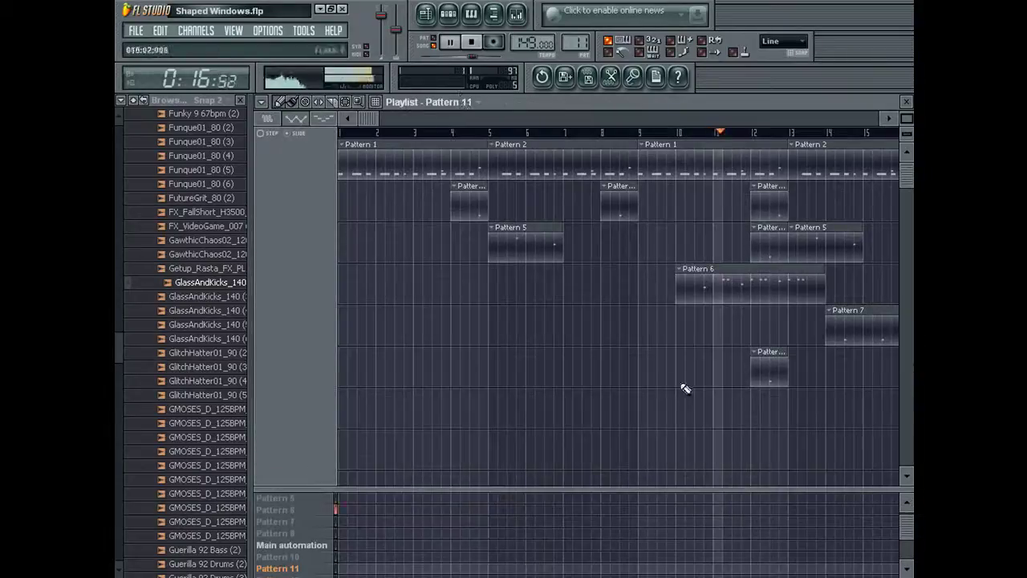
pyautogui.click(530, 120)
pyautogui.moveTo(531, 119); pyautogui.dragTo(553, 121)
pyautogui.moveTo(572, 420); pyautogui.dragTo(564, 415)
pyautogui.doubleClick(580, 412)
# Step: Duplicate the two-bar GlassAndKicks rhythm into bars 3 and 4 and delete the last note of the copy
pyautogui.click(535, 217)
pyautogui.moveTo(428, 119); pyautogui.dragTo(527, 179)
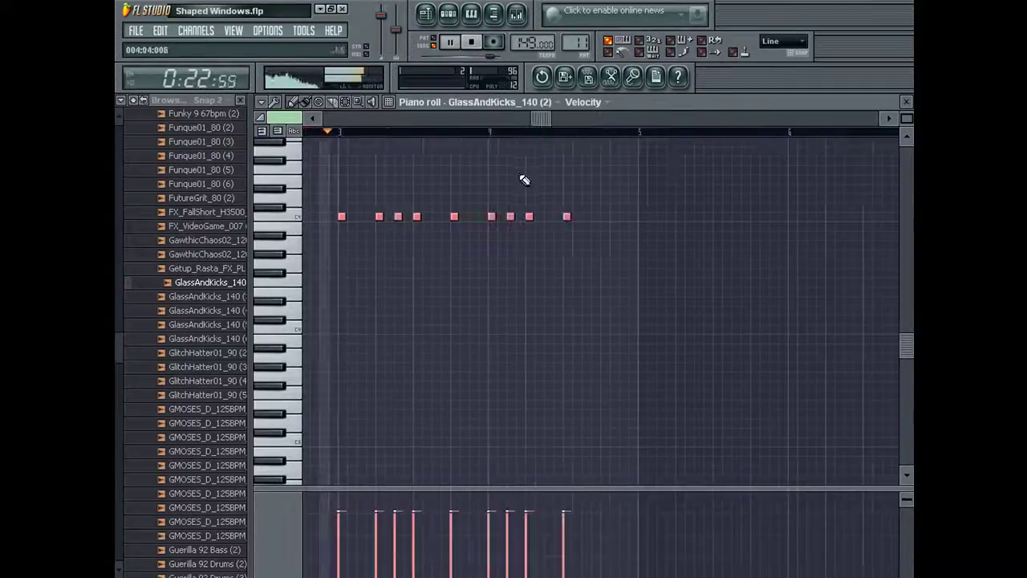
pyautogui.rightClick(566, 217)
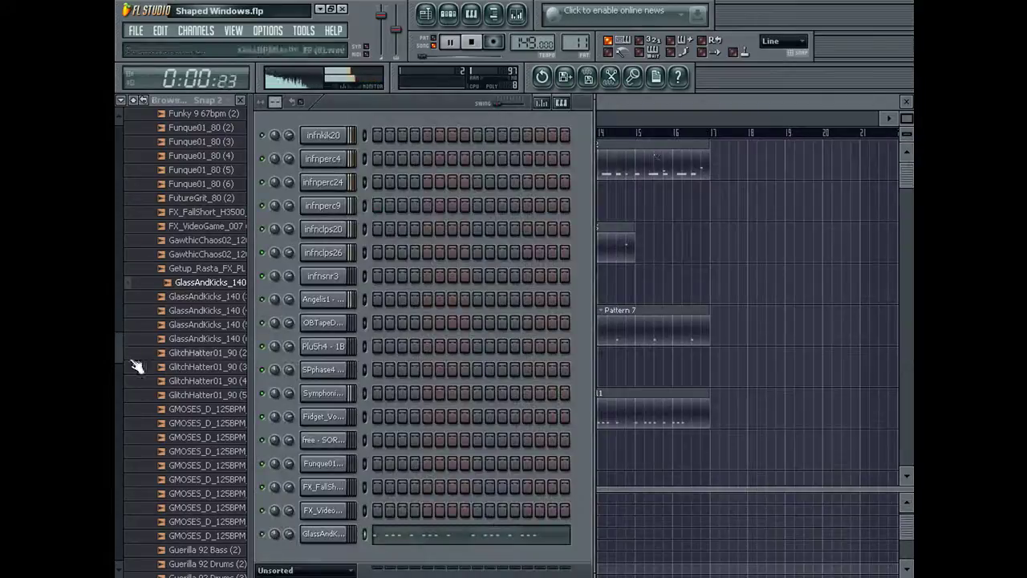
# Step: Audition the GMOSES and Guerilla 92 samples in the sample browser
pyautogui.click(210, 454)
pyautogui.click(210, 466)
pyautogui.scroll(-5, 185, 432)
pyautogui.click(217, 312)
pyautogui.click(225, 283)
pyautogui.click(229, 254)
pyautogui.click(229, 228)
pyautogui.click(210, 367)
pyautogui.click(197, 421)
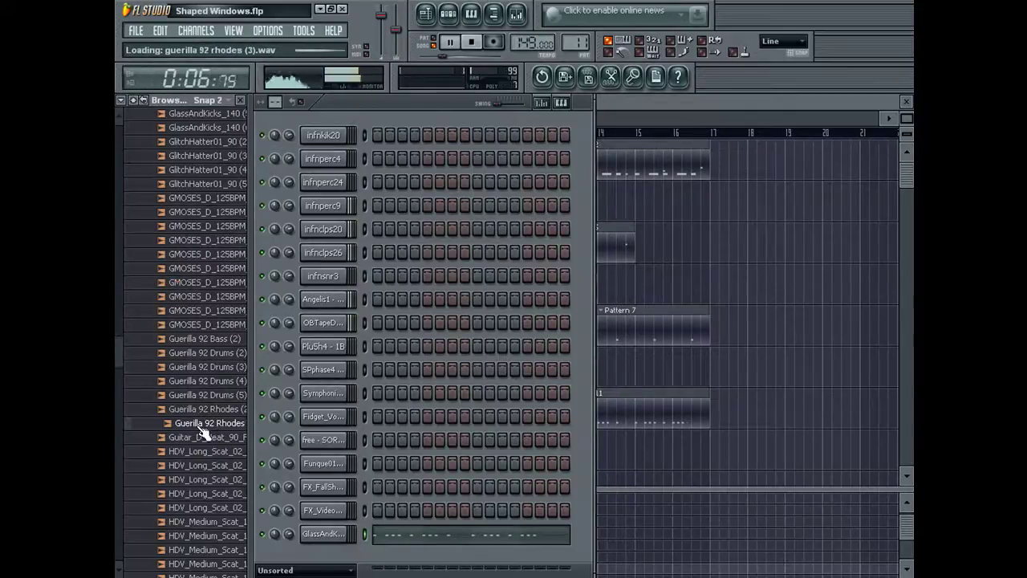
# Step: Audition the Guerilla 92 Rhodes, guitar and HDV Long and Medium Scat samples
pyautogui.scroll(-4, 200, 332)
pyautogui.click(196, 241)
pyautogui.click(202, 254)
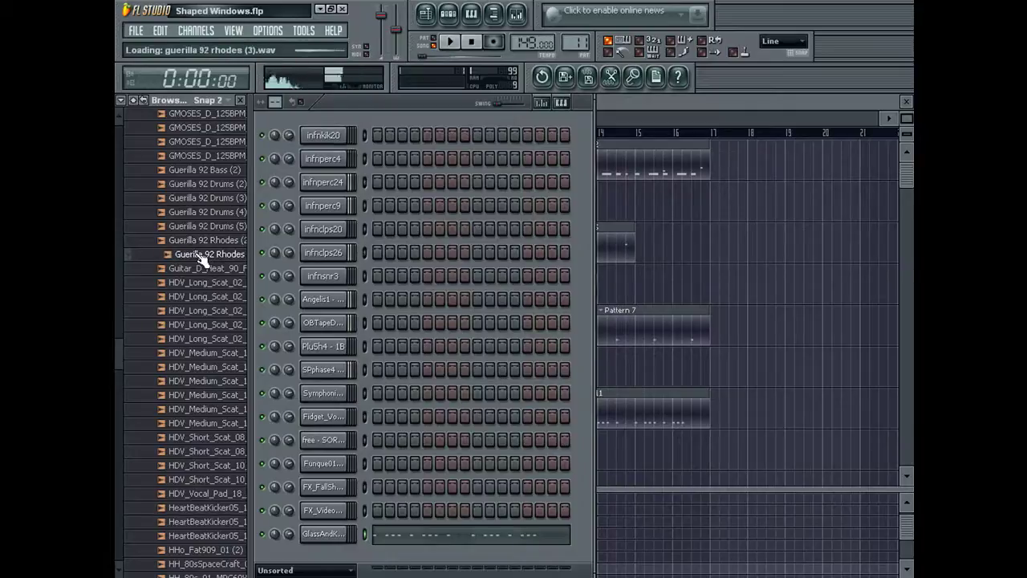
pyautogui.click(206, 268)
pyautogui.click(207, 282)
pyautogui.click(209, 296)
pyautogui.click(210, 310)
pyautogui.click(210, 325)
pyautogui.click(207, 353)
pyautogui.click(203, 410)
# Step: Audition the HDV Short Scat, HeartBeatKicker05 and first hi-hat samples
pyautogui.scroll(-3, 199, 422)
pyautogui.click(202, 283)
pyautogui.click(200, 297)
pyautogui.click(212, 353)
pyautogui.click(211, 366)
pyautogui.click(211, 340)
pyautogui.click(217, 354)
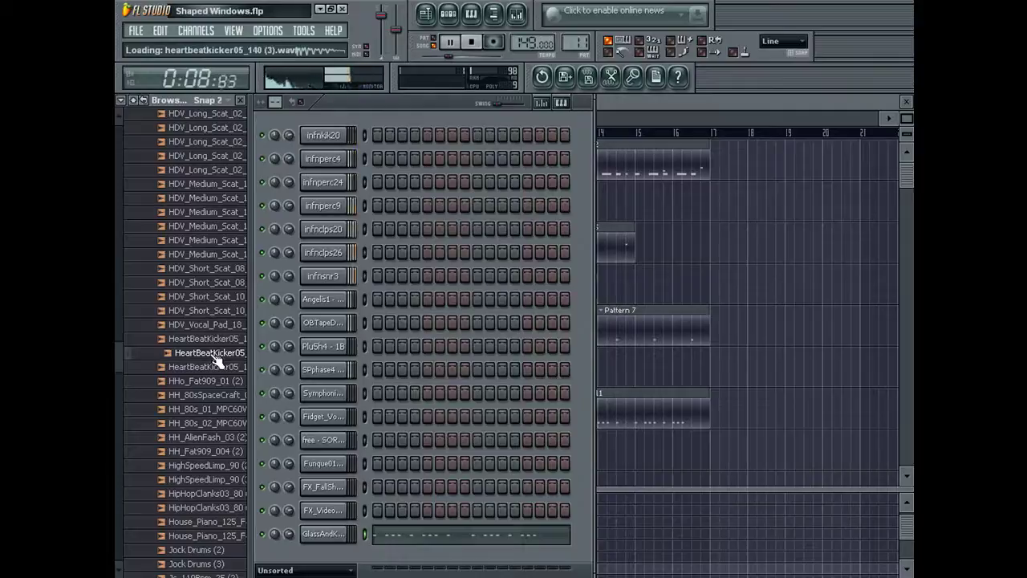
pyautogui.click(212, 380)
pyautogui.click(210, 394)
pyautogui.click(210, 436)
# Step: Compare the HHo_Fat909_01 (2) and HH_80sSpaceCraft_06 (2) hi-hat samples by playing them alternately
pyautogui.scroll(-3, 210, 434)
pyautogui.click(218, 241)
pyautogui.click(217, 254)
pyautogui.click(216, 268)
pyautogui.click(221, 256)
pyautogui.click(227, 269)
pyautogui.click(228, 255)
pyautogui.click(229, 272)
pyautogui.click(230, 255)
pyautogui.click(230, 268)
# Step: Load HHo_Fat909_01 (2) and HH_80sSpaceCraft_06 (2) into new channels and select pattern 12
pyautogui.rightClick(243, 253)
pyautogui.click(247, 266)
pyautogui.rightClick(245, 271)
pyautogui.click(398, 277)
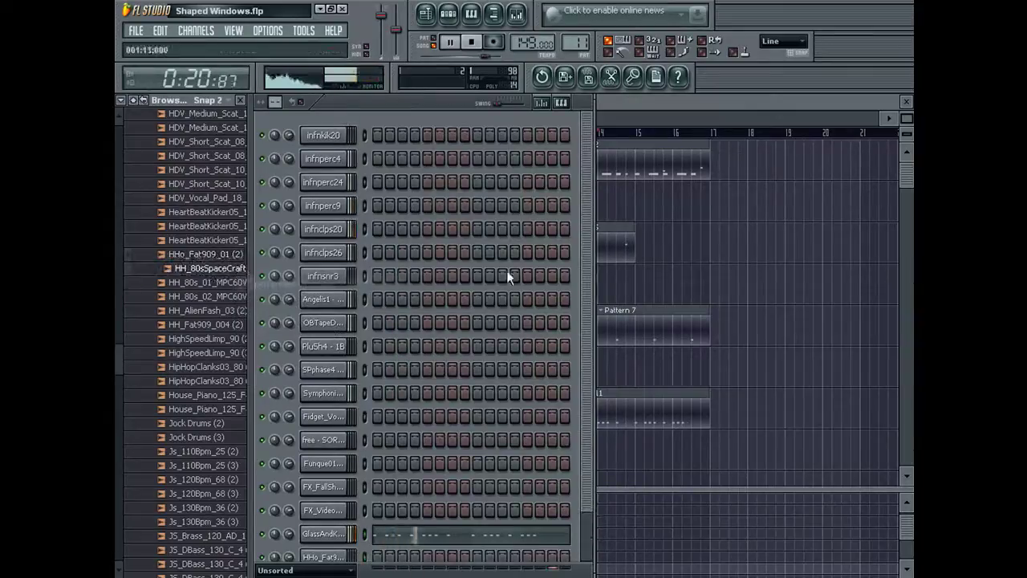
pyautogui.scroll(-2, 564, 301)
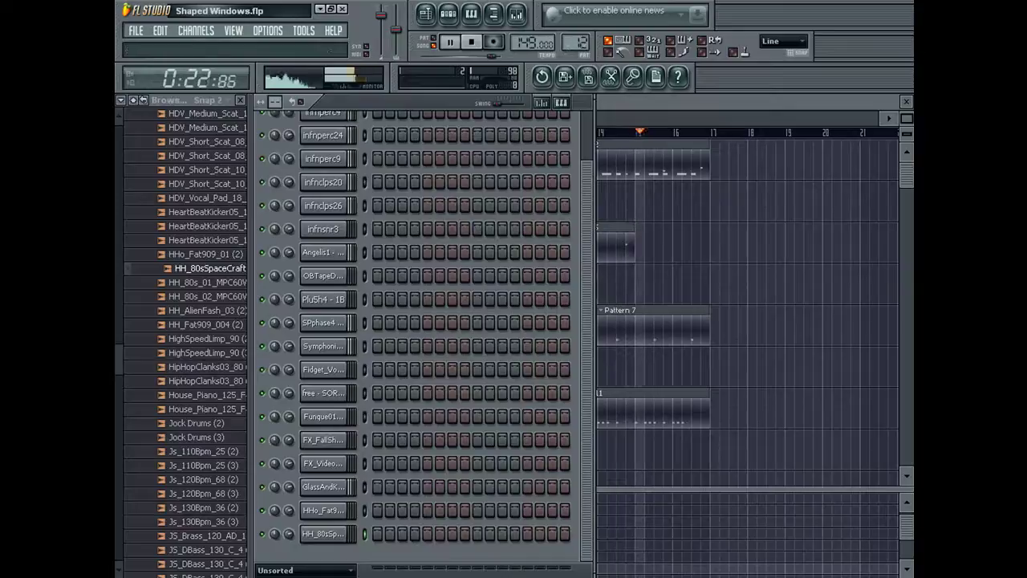
# Step: Add a C5 note halfway through bar 1 for HH_80sSpaceCraft_06 (2), and switch the piano roll to HHo_Fat909_01 (2)
pyautogui.click(471, 14)
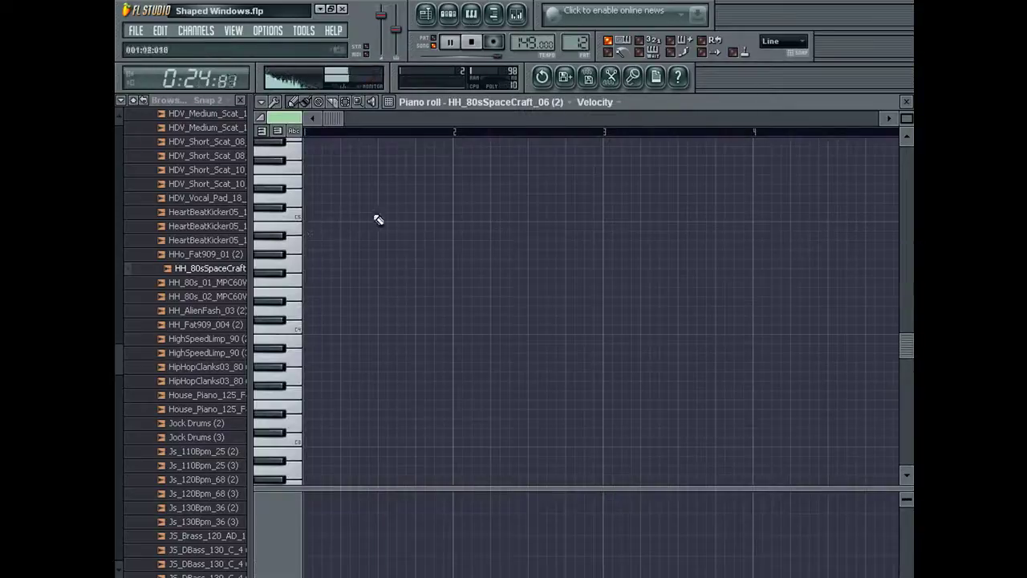
pyautogui.click(498, 102)
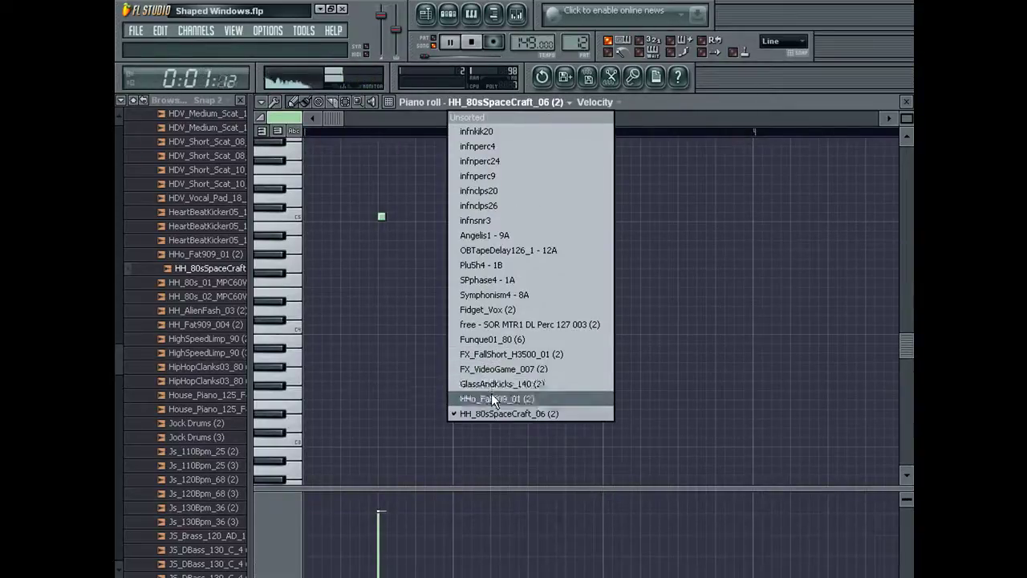
pyautogui.click(491, 395)
pyautogui.click(433, 44)
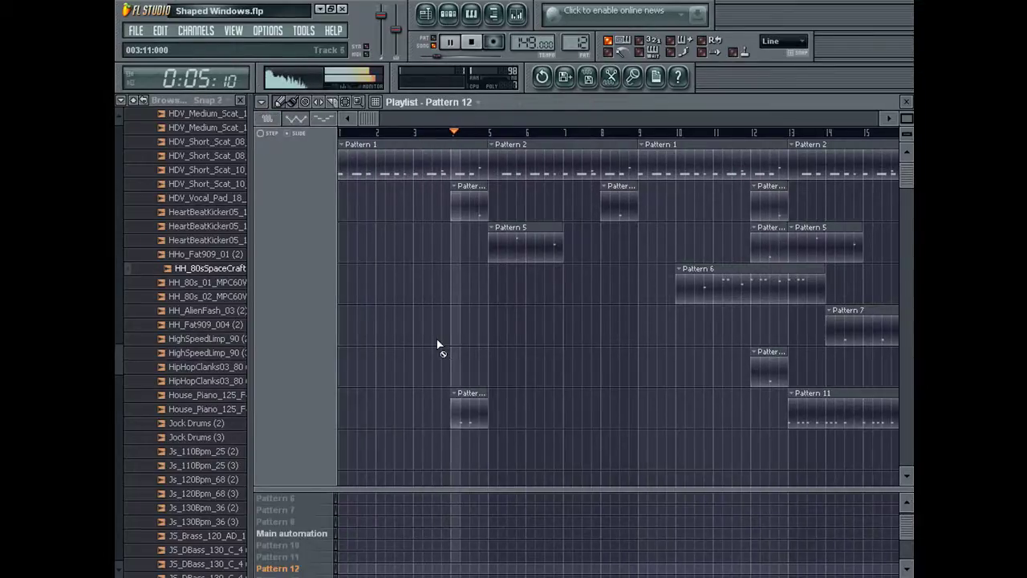
# Step: Check the HHo_Fat909_01 (2) note in pattern 12, then audition the HH_80s_01, HH_AlienFash_03, HH_Fat909_004, HighSpeedLimp_90 and HipHopClanks03_80 samples
pyautogui.doubleClick(467, 405)
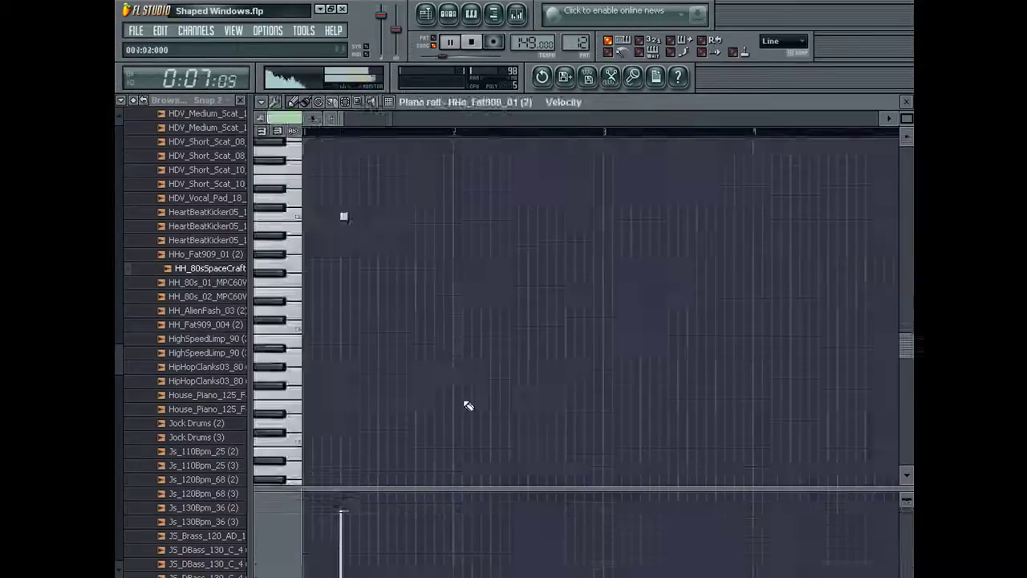
pyautogui.press('F6')
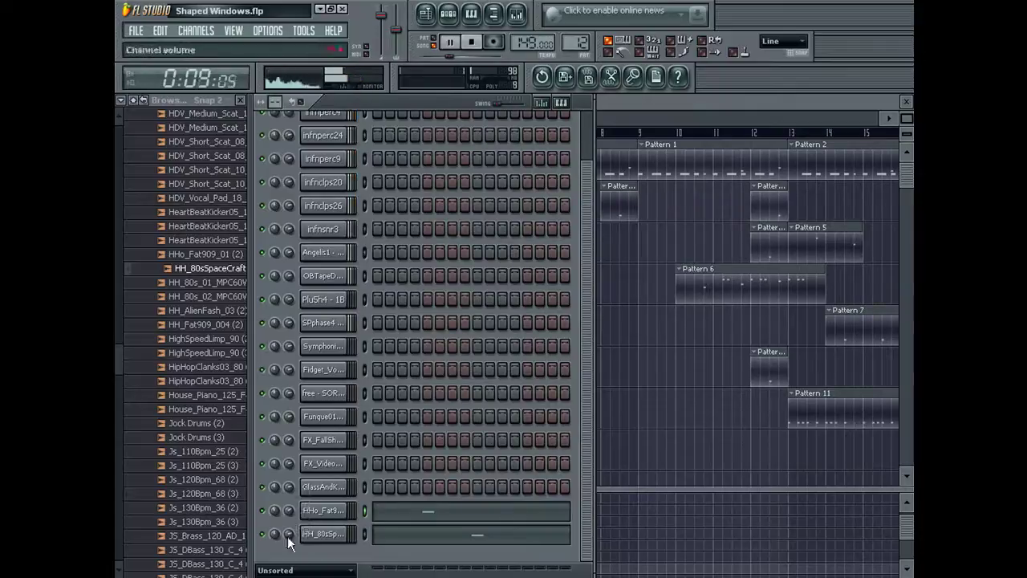
pyautogui.click(161, 284)
pyautogui.click(172, 326)
pyautogui.click(174, 367)
pyautogui.click(196, 312)
pyautogui.click(201, 337)
pyautogui.click(202, 352)
pyautogui.click(210, 367)
pyautogui.click(215, 382)
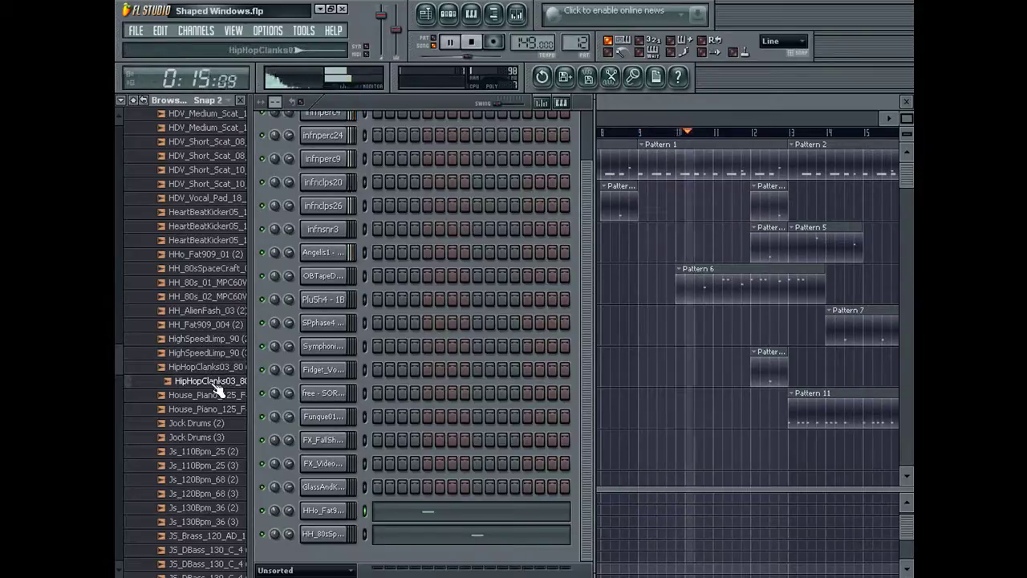
# Step: Load HipHopClanks03_80 (3) into a new channel and select pattern 13
pyautogui.scroll(-4, 216, 391)
pyautogui.rightClick(197, 212)
pyautogui.click(232, 227)
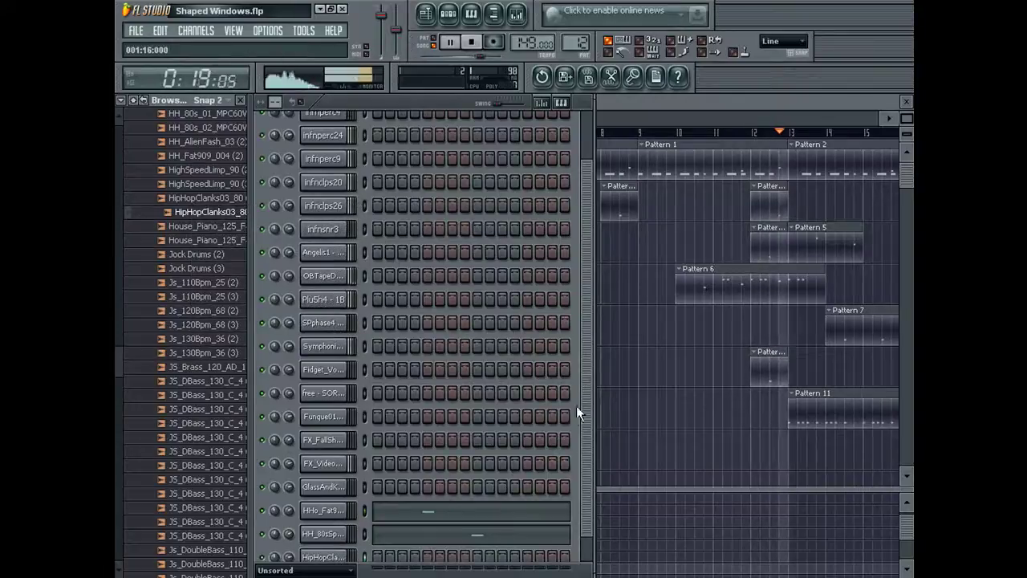
pyautogui.scroll(-1, 572, 409)
pyautogui.scroll(1, 570, 44)
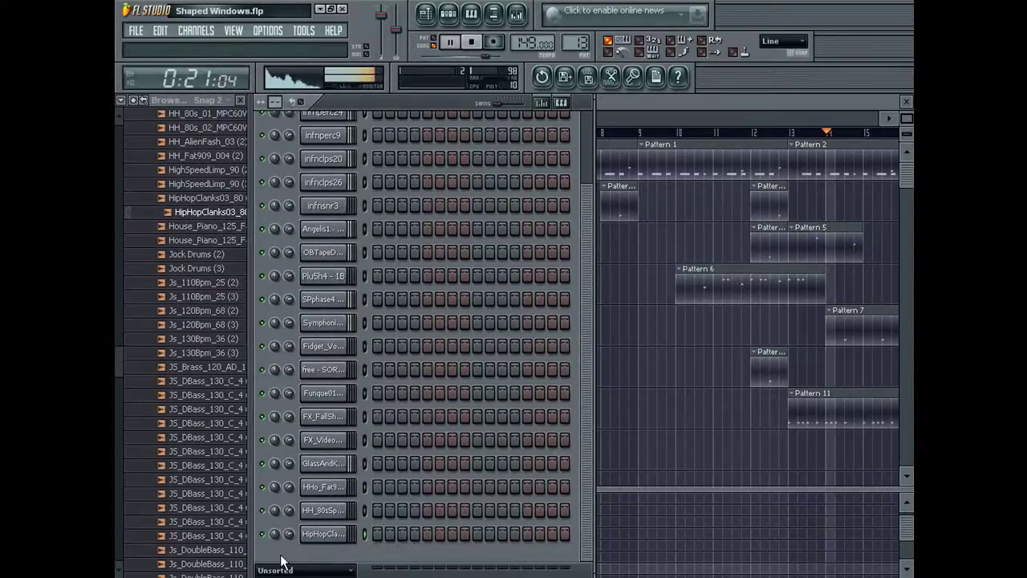
# Step: Program a HipHopClanks03_80 (3) note halfway through each of four bars in pattern 13's piano roll
pyautogui.click(471, 13)
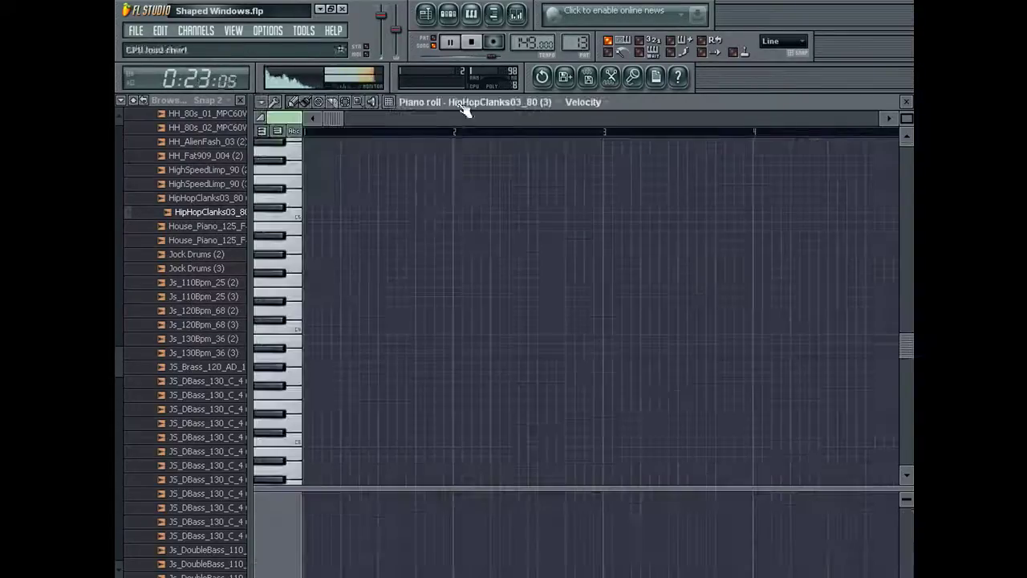
pyautogui.hotkey('ctrl', 'a')
pyautogui.hotkey('ctrl', 'b')
# Step: Place four Pattern 13 clips end to end on the empty playlist track below Pattern 11, starting at bars 1, 5, 9 and 13
pyautogui.click(426, 14)
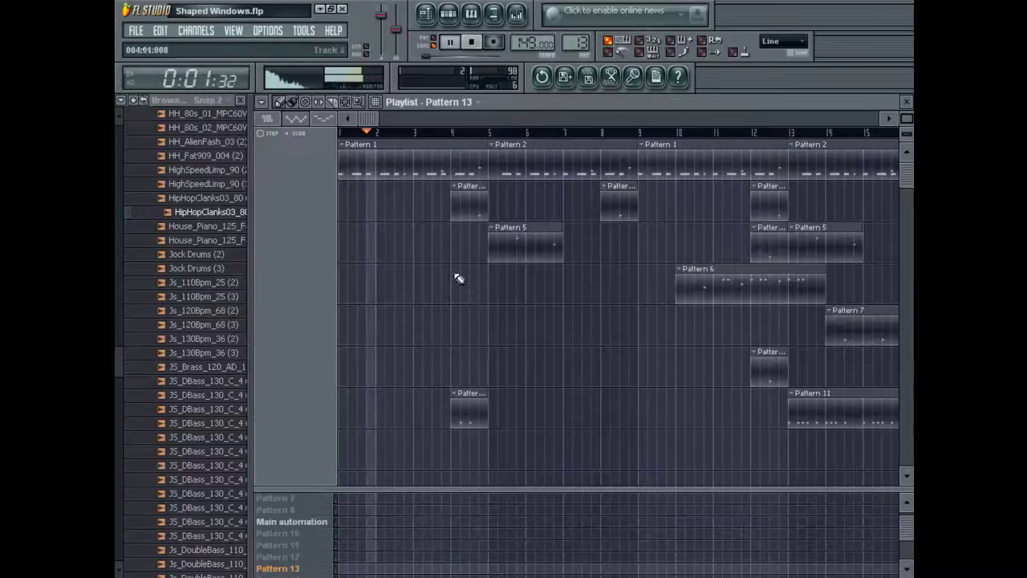
pyautogui.click(352, 455)
pyautogui.click(496, 459)
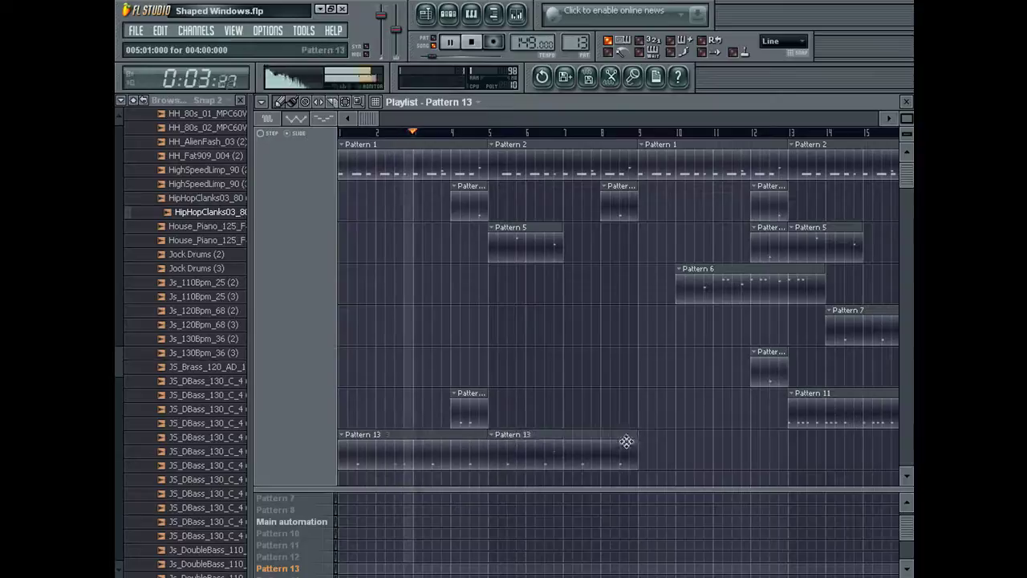
pyautogui.click(649, 450)
pyautogui.click(799, 449)
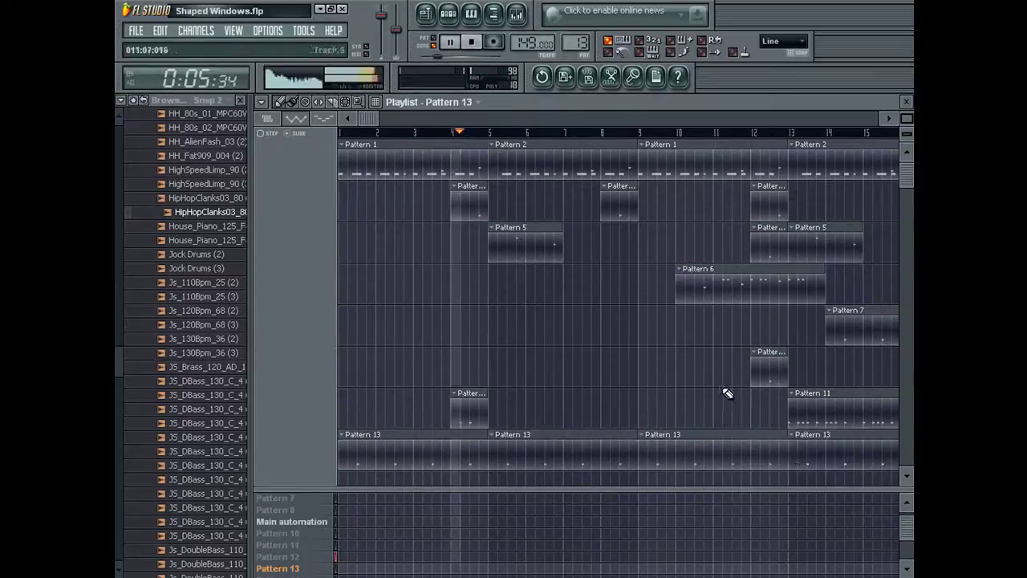
# Step: Open the miscellaneous channel settings of the HipHopClanks03_80 (3) channel
pyautogui.press('Escape')
pyautogui.press('Escape')
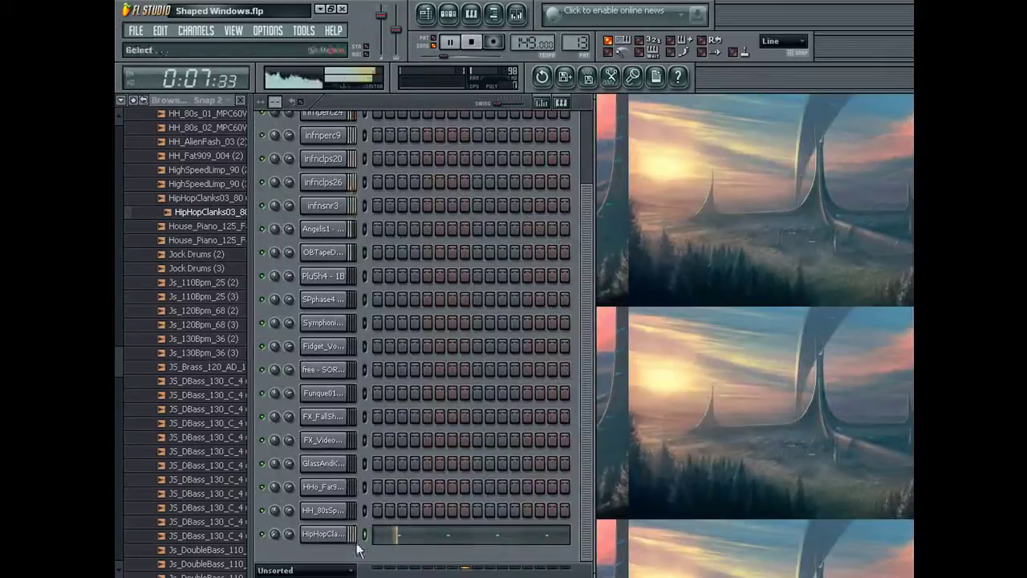
pyautogui.click(323, 534)
pyautogui.click(781, 200)
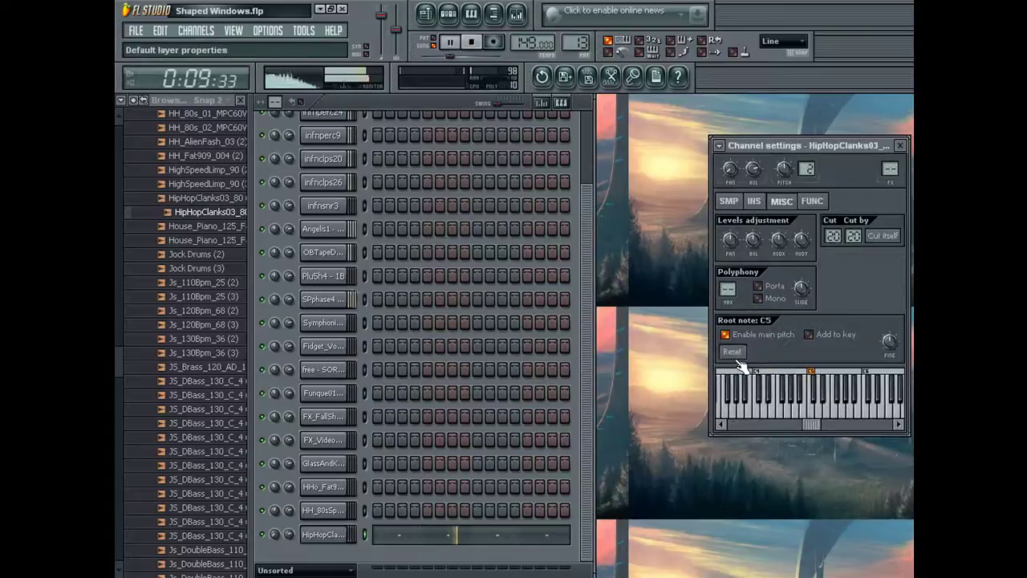
# Step: Audition Js_110Bpm_25 (3) and add it as an audio clip at bar 1 on the playlist track below Pattern 13
pyautogui.moveTo(210, 324); pyautogui.dragTo(226, 297)
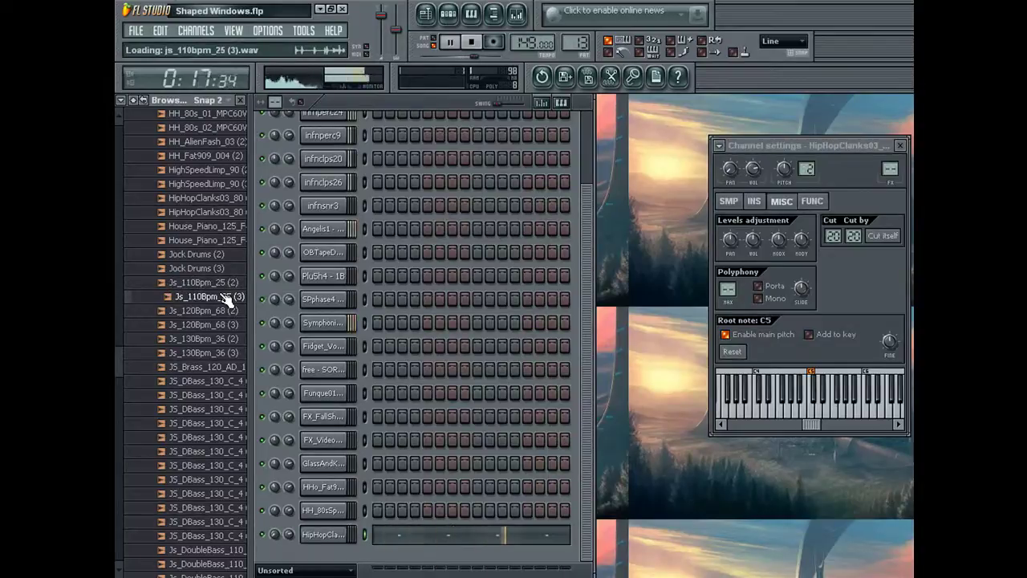
pyautogui.click(417, 41)
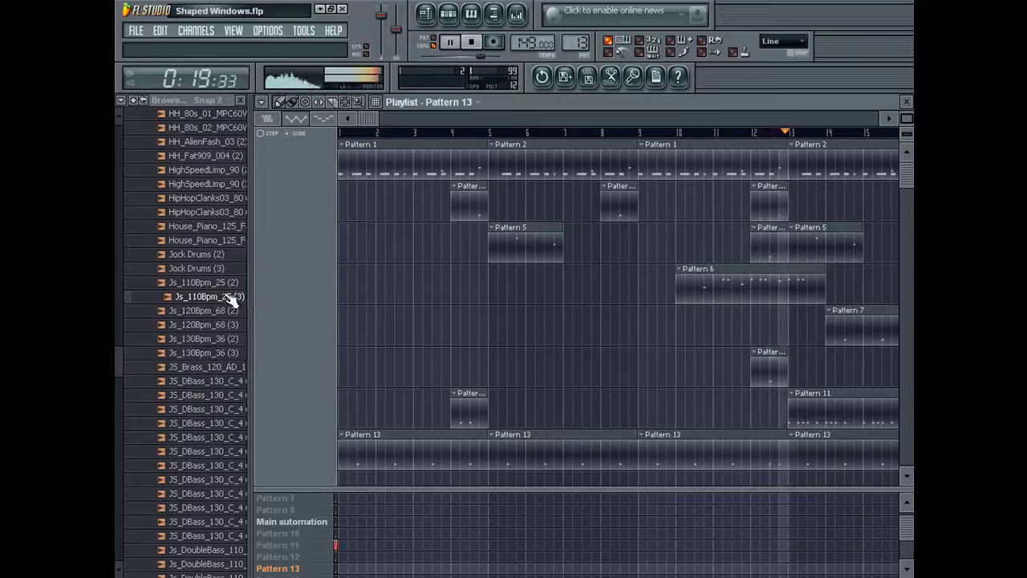
pyautogui.moveTo(200, 309); pyautogui.dragTo(337, 419)
# Step: Stretch the Js_110Bpm_25 (3) clip to four bars with snap set to (none), then restore the snap to Line
pyautogui.click(790, 41)
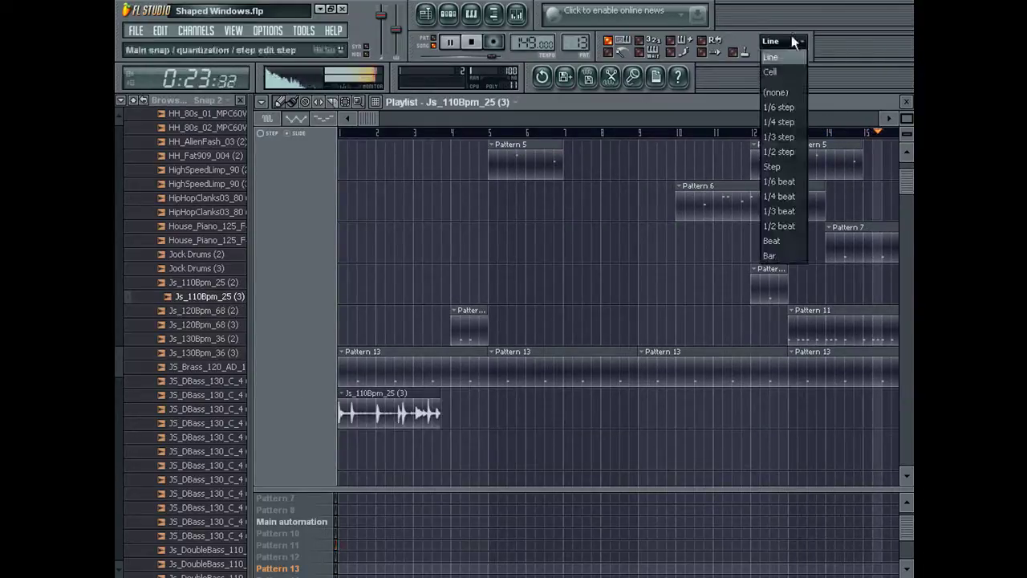
pyautogui.click(782, 92)
pyautogui.moveTo(439, 414); pyautogui.dragTo(486, 434)
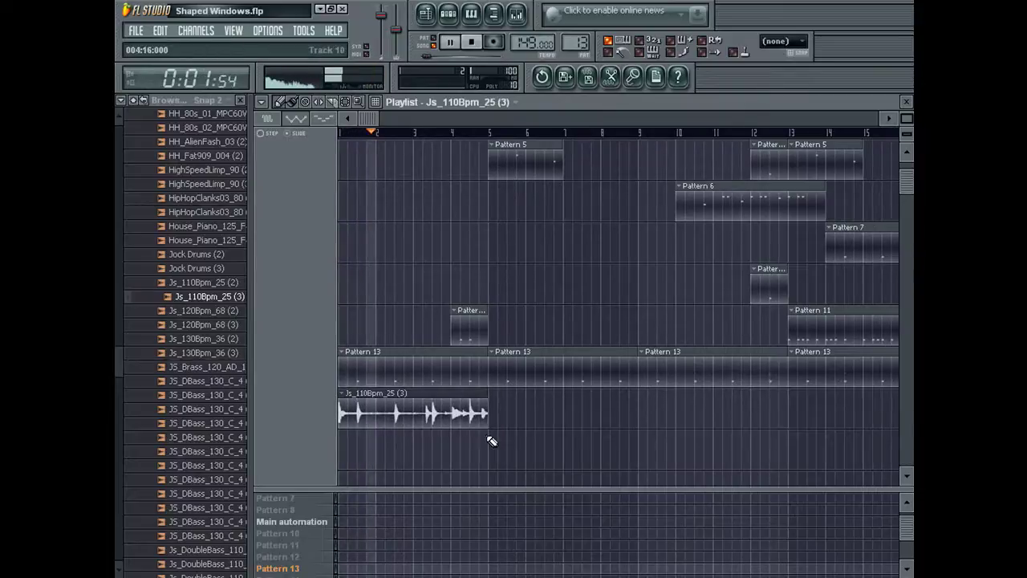
pyautogui.click(772, 41)
pyautogui.click(780, 59)
# Step: Slice the Js_110Bpm_25 (3) clip, keep only its opening hit and one other hit moved to the middle of bar 1
pyautogui.press('space')
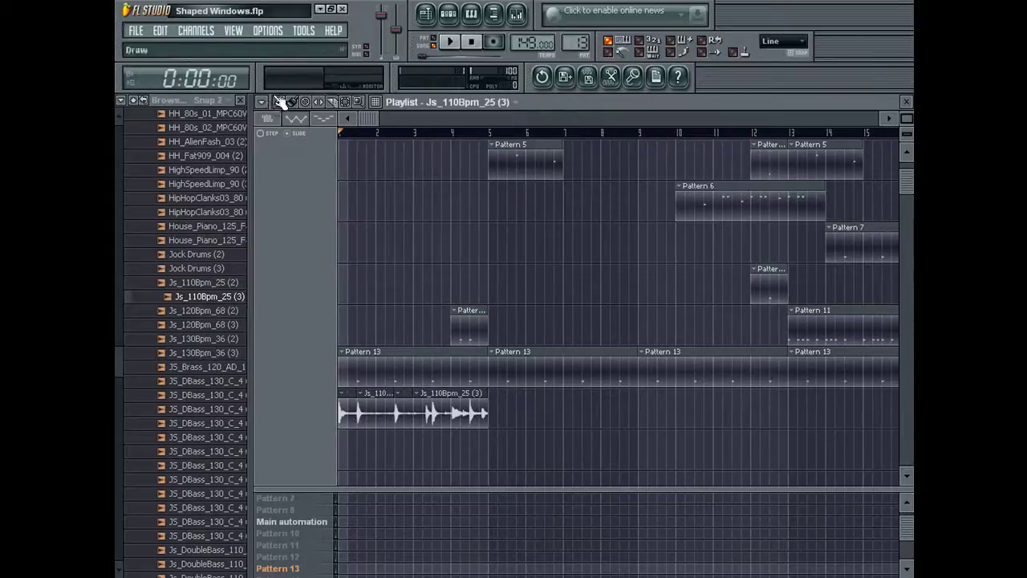
pyautogui.rightClick(364, 426)
pyautogui.moveTo(405, 413); pyautogui.dragTo(362, 419)
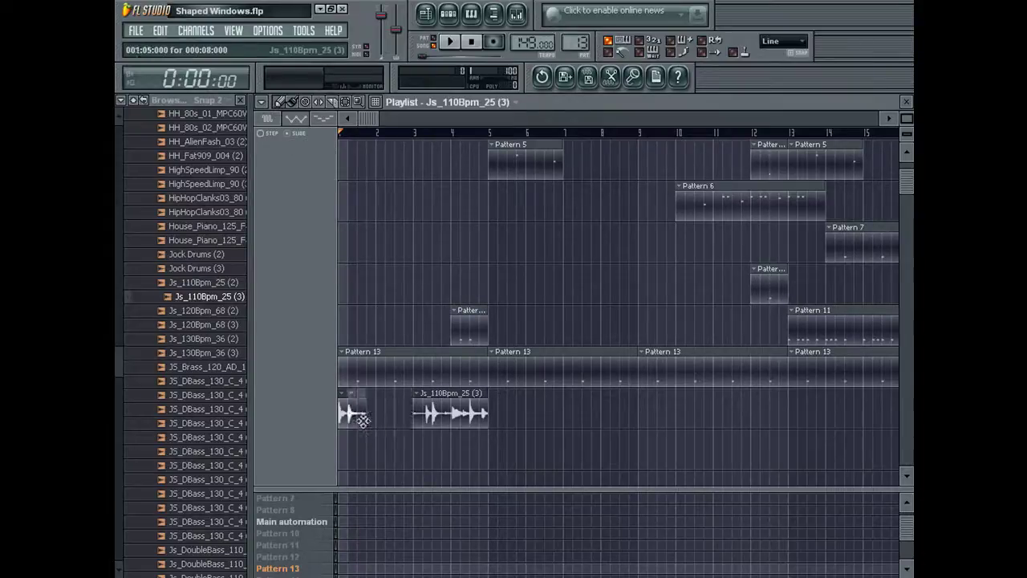
pyautogui.rightClick(461, 412)
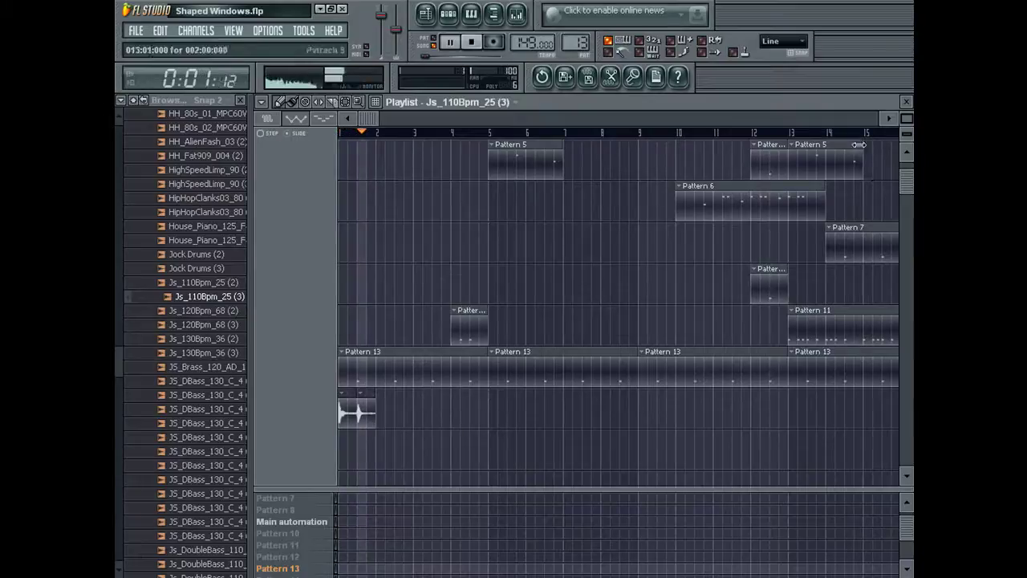
# Step: Split off the short opening hit of the Js_110Bpm_25 (3) clip and copy it to step 7 of bar 1
pyautogui.moveTo(907, 118); pyautogui.dragTo(907, 104)
pyautogui.press('space')
pyautogui.moveTo(908, 120); pyautogui.dragTo(907, 104)
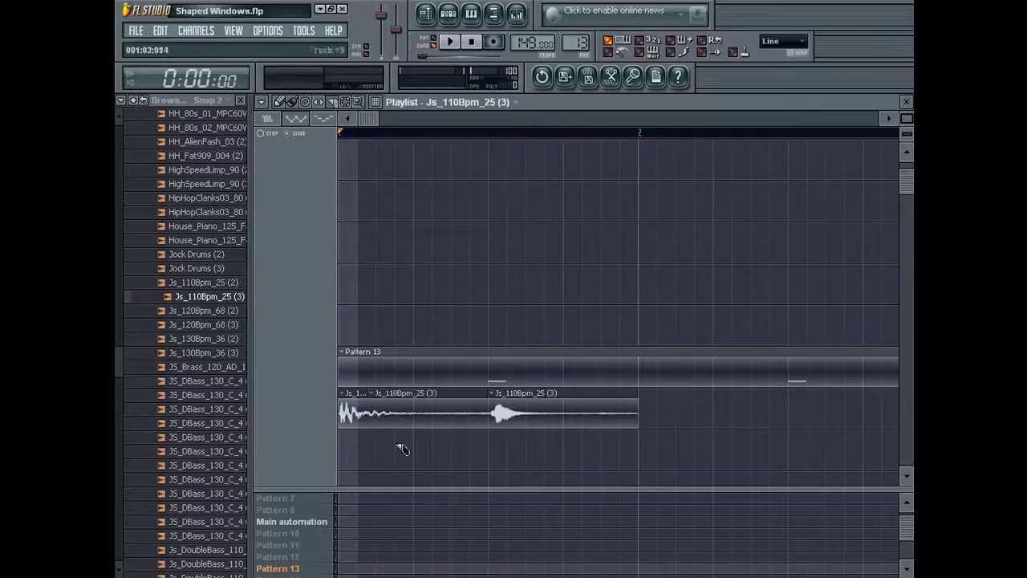
pyautogui.moveTo(461, 437)
pyautogui.mouseDown()
pyautogui.moveTo(470, 419)
pyautogui.moveTo(456, 416)
pyautogui.mouseUp()
pyautogui.click(280, 103)
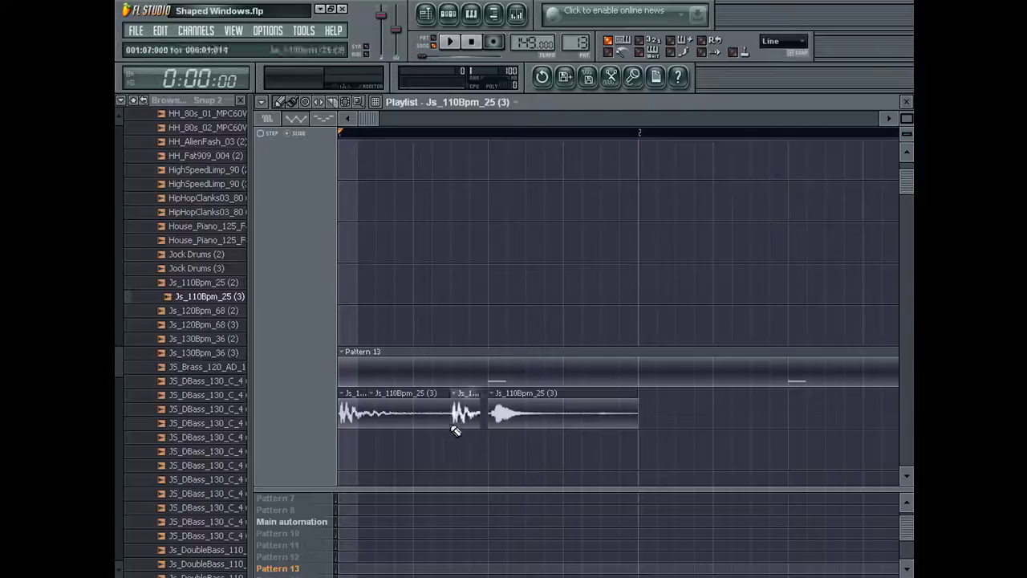
# Step: Play back the slices and put another copy of the short hit at step 13 of bar 1, replacing that part of the tail
pyautogui.press('space')
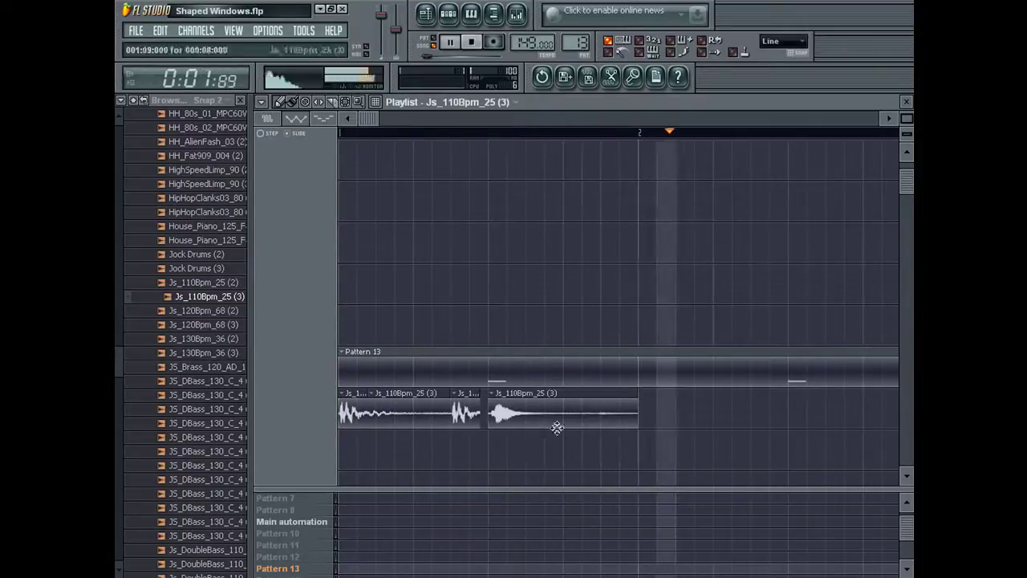
pyautogui.press('space')
pyautogui.click(567, 452)
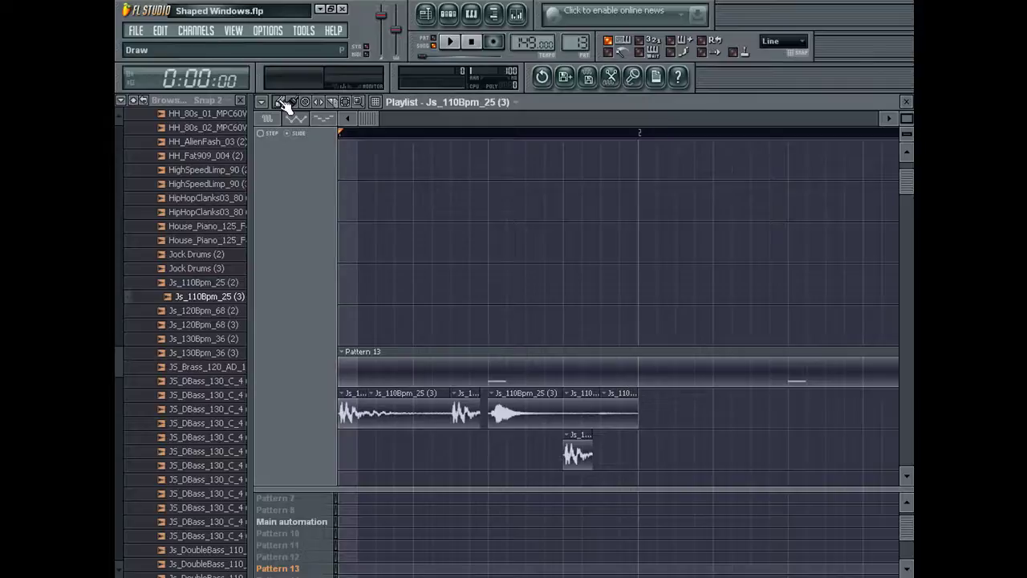
pyautogui.moveTo(581, 454); pyautogui.dragTo(581, 414)
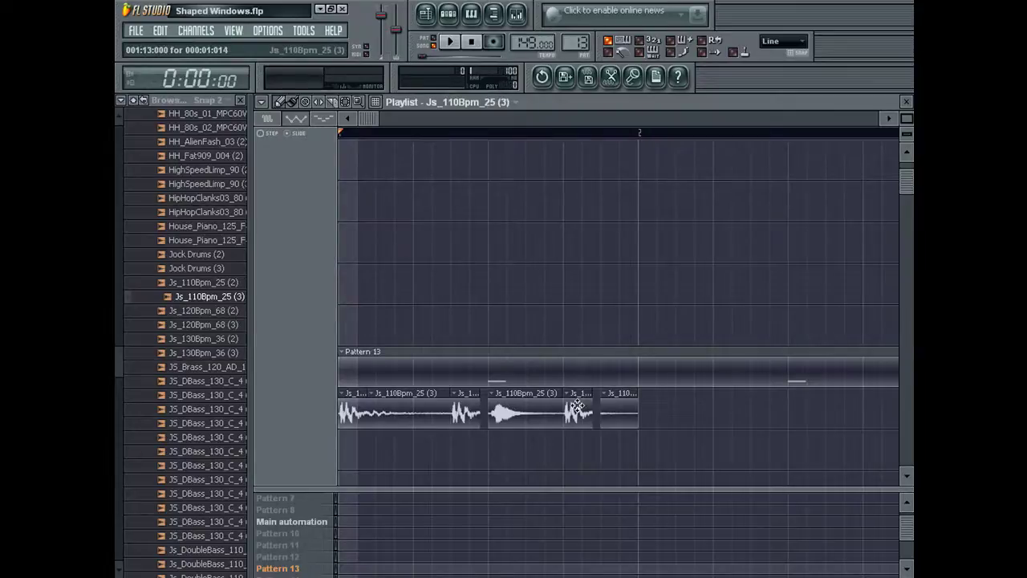
# Step: Add a short hit at step 5 of bar 2 and quiet tail slices at steps 1, 3 and 7
pyautogui.click(719, 414)
pyautogui.click(666, 416)
pyautogui.click(684, 418)
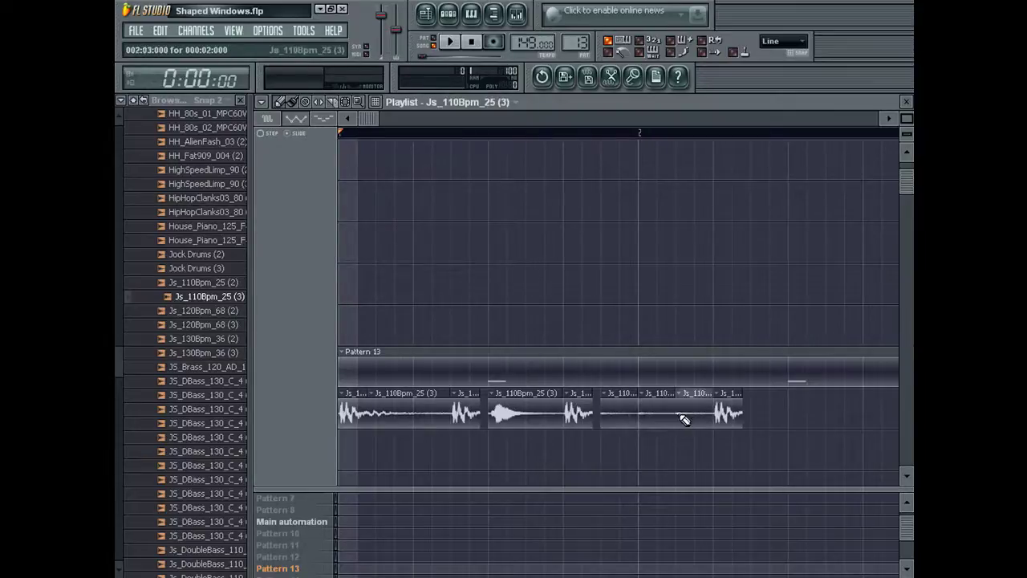
pyautogui.click(754, 412)
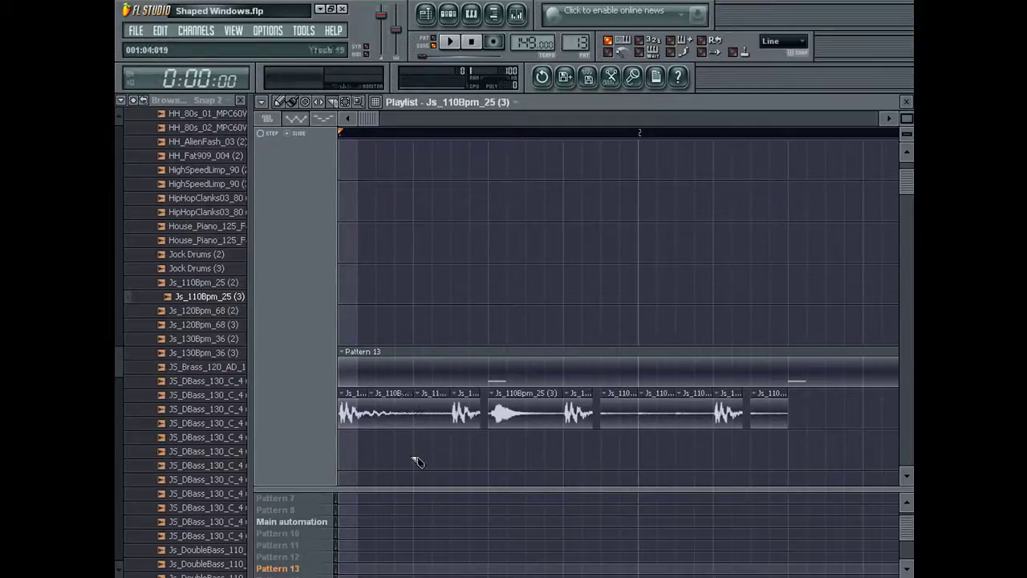
# Step: Replace the slices at steps 5 and 7 of bar 2 with a copy of the first two slices of bar 1
pyautogui.moveTo(401, 470); pyautogui.dragTo(340, 387)
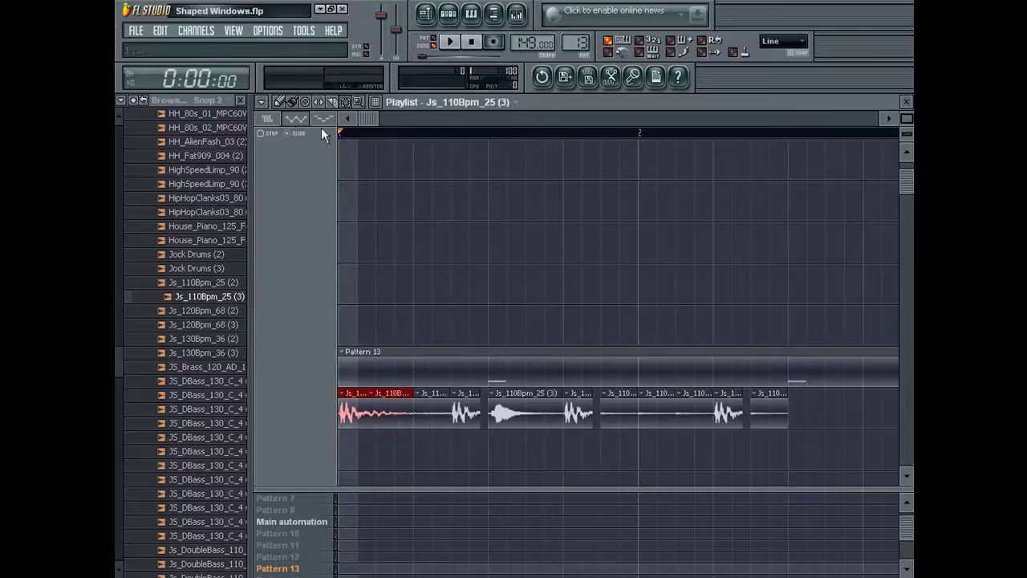
pyautogui.rightClick(769, 415)
pyautogui.rightClick(728, 414)
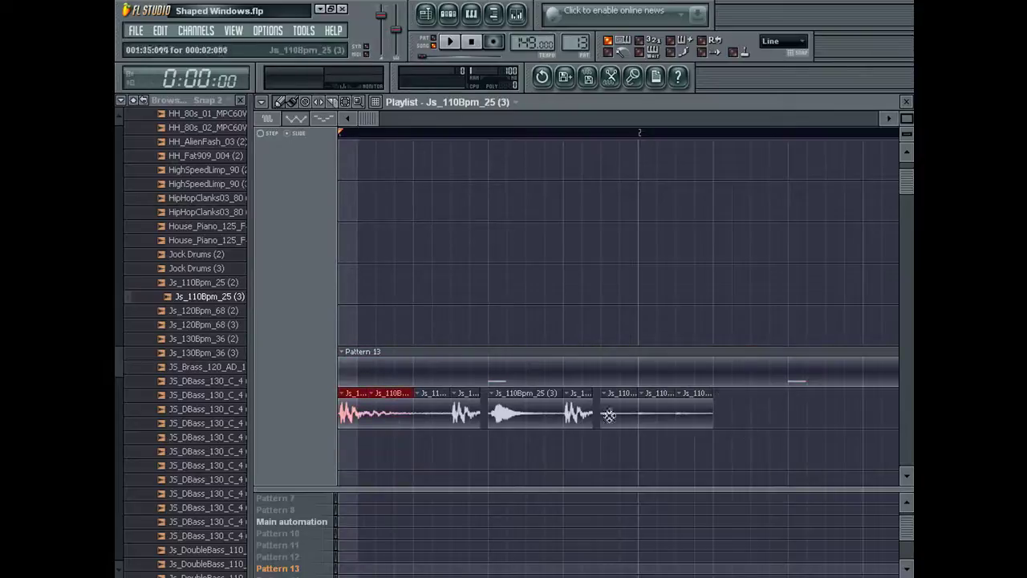
pyautogui.moveTo(394, 412); pyautogui.dragTo(783, 393)
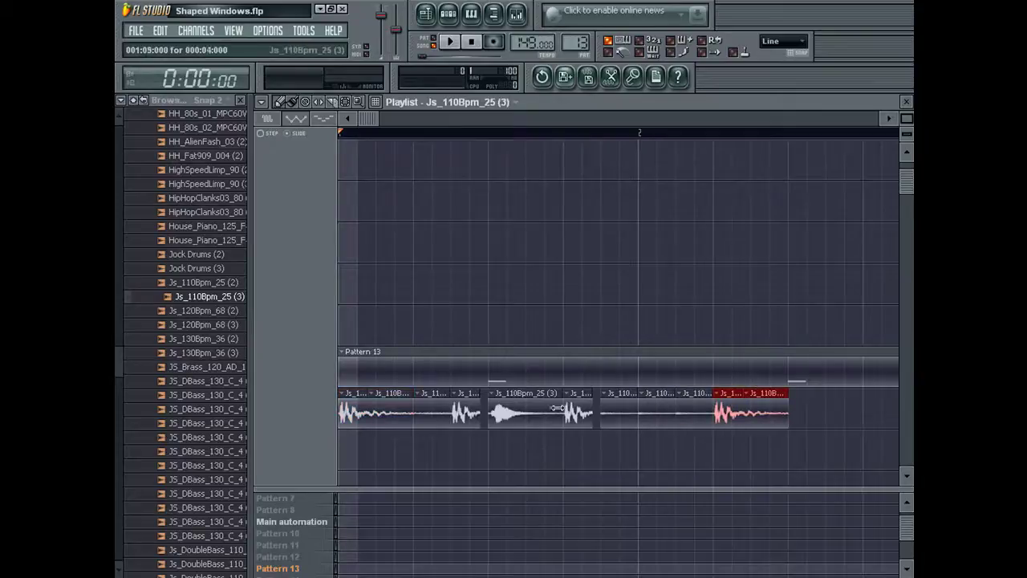
# Step: Copy the mid-bar hit of bar 1 to step 9 of bar 2 and fill the rest of the bar with tail slices
pyautogui.moveTo(506, 448); pyautogui.dragTo(814, 381)
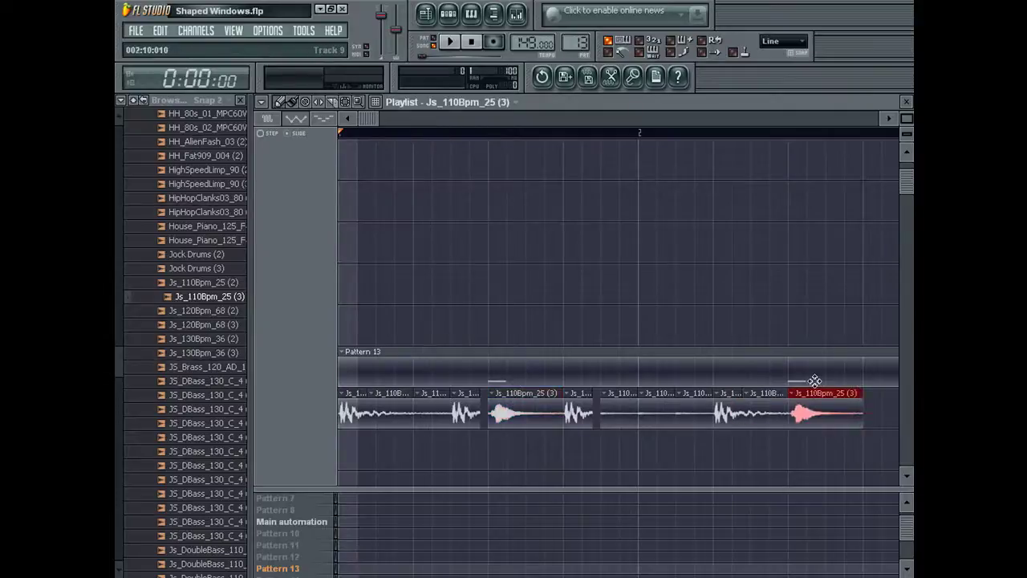
pyautogui.hscroll(5, 390, 126)
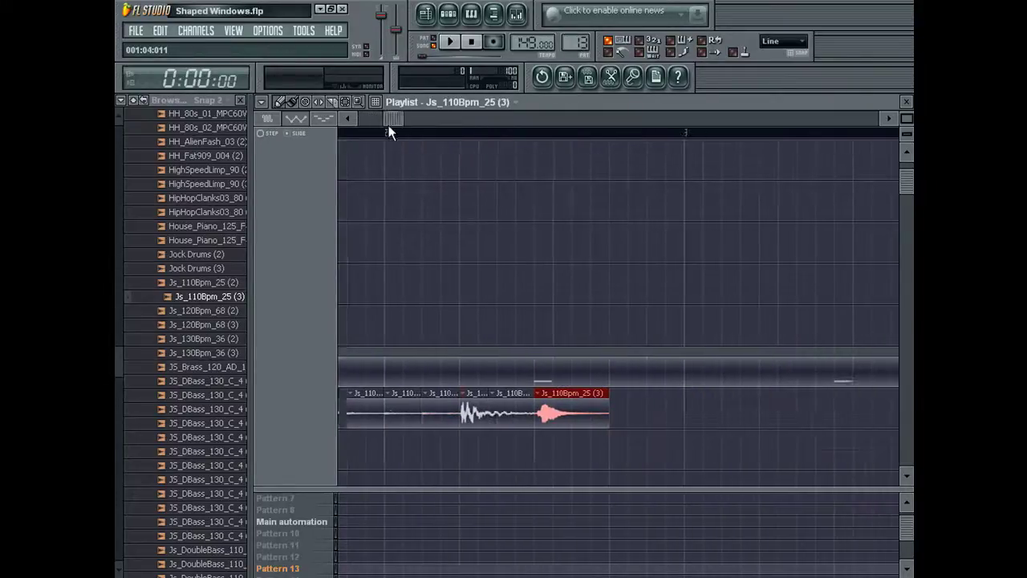
pyautogui.click(619, 416)
pyautogui.click(651, 415)
# Step: Duplicate the two-bar Js_110Bpm_25 (3) slice loop until it fills bars 1 to 8
pyautogui.moveTo(909, 117); pyautogui.dragTo(904, 118)
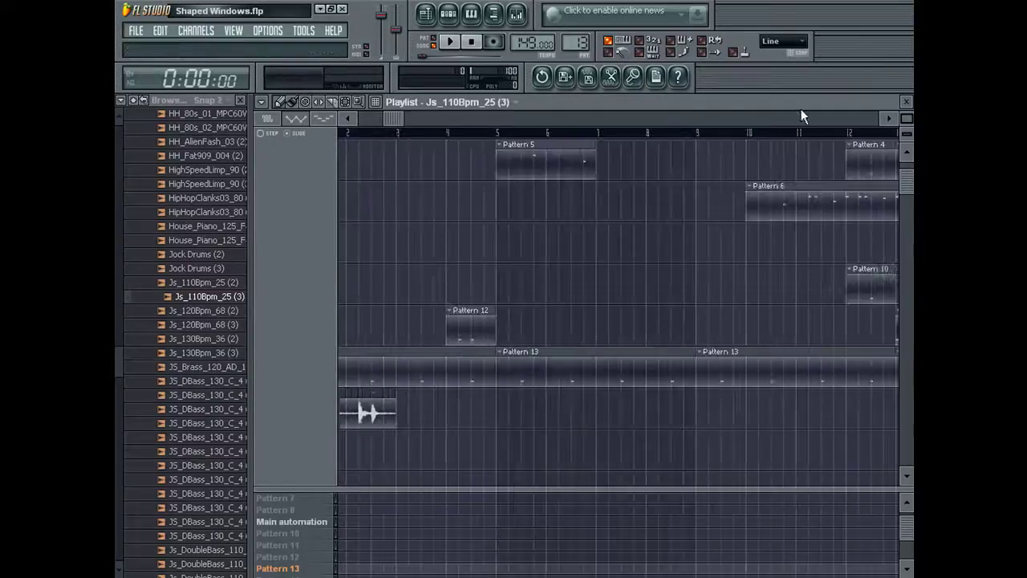
pyautogui.moveTo(405, 119); pyautogui.dragTo(379, 118)
pyautogui.click(349, 103)
pyautogui.moveTo(473, 407)
pyautogui.mouseDown()
pyautogui.moveTo(457, 423)
pyautogui.moveTo(340, 411)
pyautogui.moveTo(447, 415)
pyautogui.moveTo(607, 399)
pyautogui.moveTo(604, 409)
pyautogui.mouseUp()
pyautogui.click(281, 102)
pyautogui.moveTo(403, 409)
pyautogui.keyDown('shift'); pyautogui.mouseDown()
pyautogui.moveTo(711, 390)
pyautogui.moveTo(705, 401)
pyautogui.mouseUp(); pyautogui.keyUp('shift')
# Step: Play the arrangement and duplicate the eight-bar Js_110Bpm_25 (3) loop across bars 9 to 16
pyautogui.press('space')
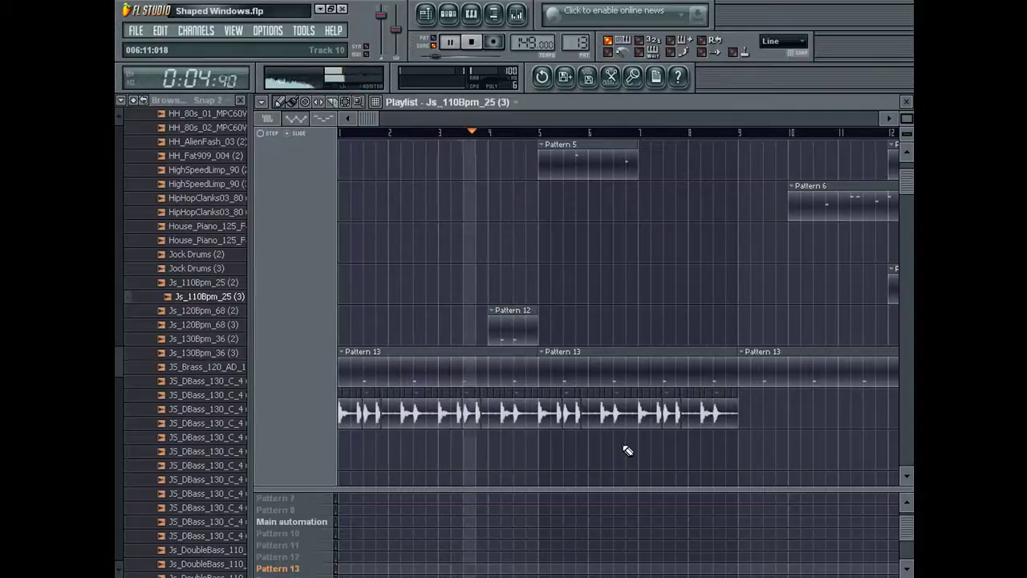
pyautogui.moveTo(793, 425); pyautogui.dragTo(340, 481)
pyautogui.moveTo(392, 126); pyautogui.dragTo(598, 131)
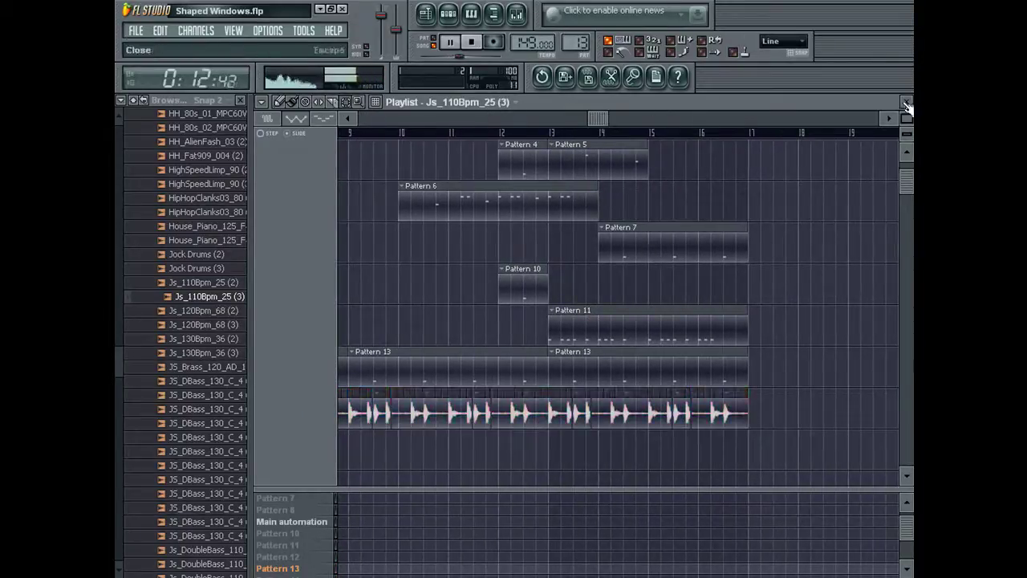
# Step: Close the playlist and switch the channel filter from Audio clips to All
pyautogui.click(906, 105)
pyautogui.click(902, 145)
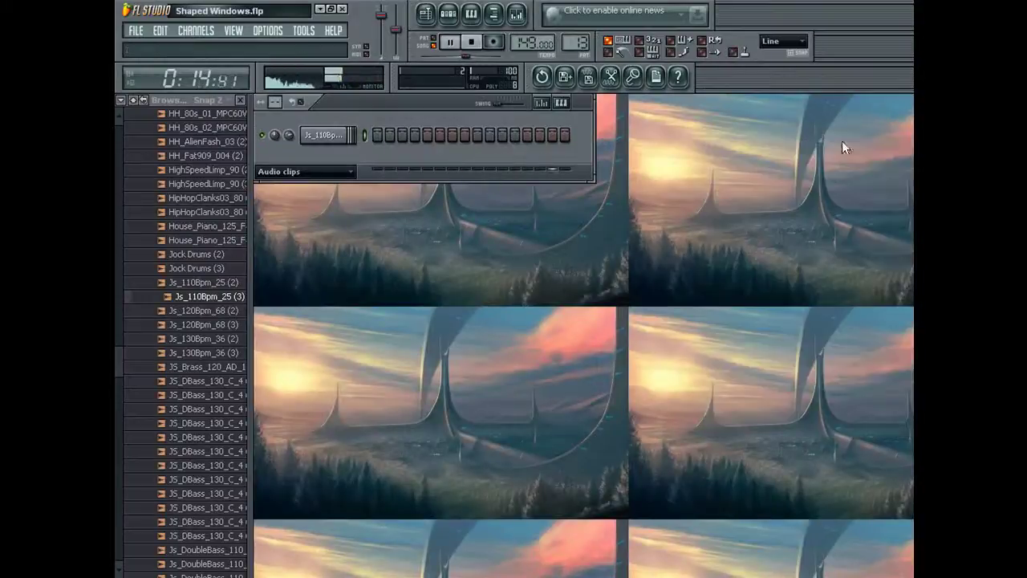
pyautogui.click(313, 172)
pyautogui.click(318, 188)
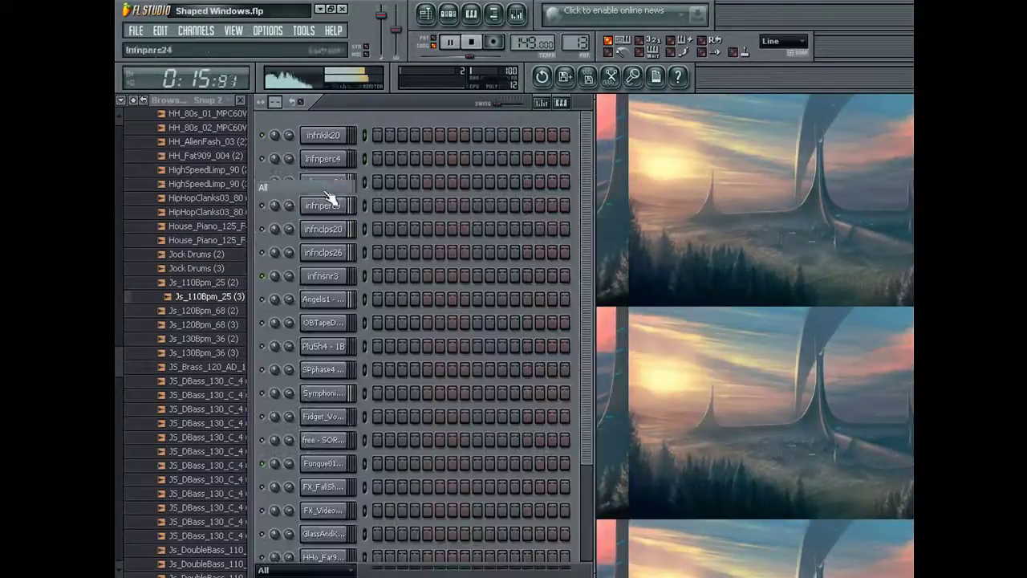
# Step: Audition the Js_130Bpm, JS_DBass and Js_DoubleBass samples in the browser
pyautogui.click(215, 338)
pyautogui.click(213, 409)
pyautogui.click(209, 439)
pyautogui.click(196, 494)
pyautogui.scroll(-4, 195, 493)
pyautogui.click(217, 382)
pyautogui.click(226, 341)
pyautogui.click(227, 355)
pyautogui.click(230, 366)
pyautogui.click(228, 381)
pyautogui.click(227, 395)
pyautogui.click(221, 408)
pyautogui.click(220, 423)
pyautogui.click(219, 437)
pyautogui.click(217, 455)
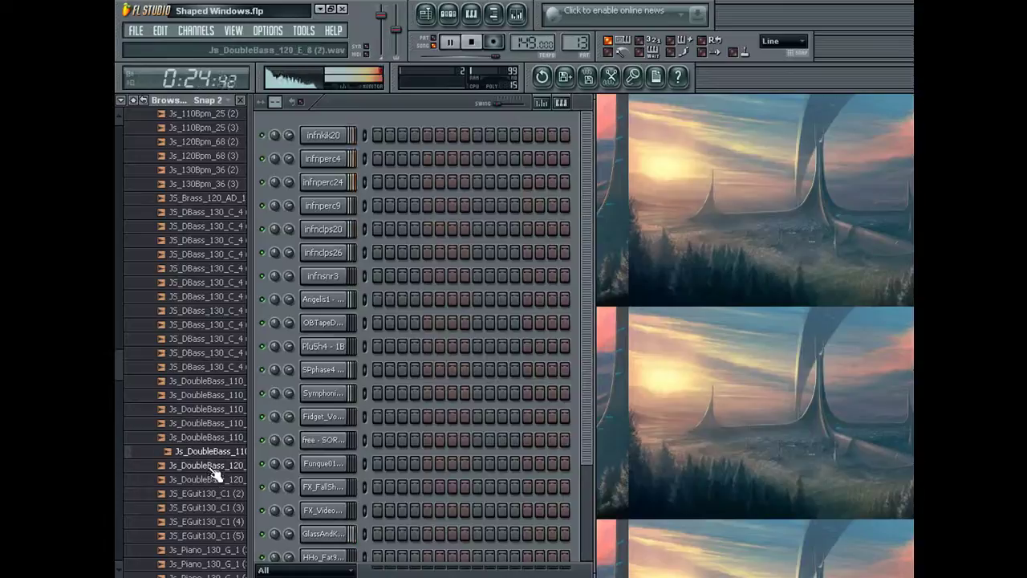
pyautogui.click(213, 469)
pyautogui.click(211, 480)
# Step: Load Js_DoubleBass_120_E_8 (3) into a new channel and set its volume to about 86%
pyautogui.rightClick(222, 467)
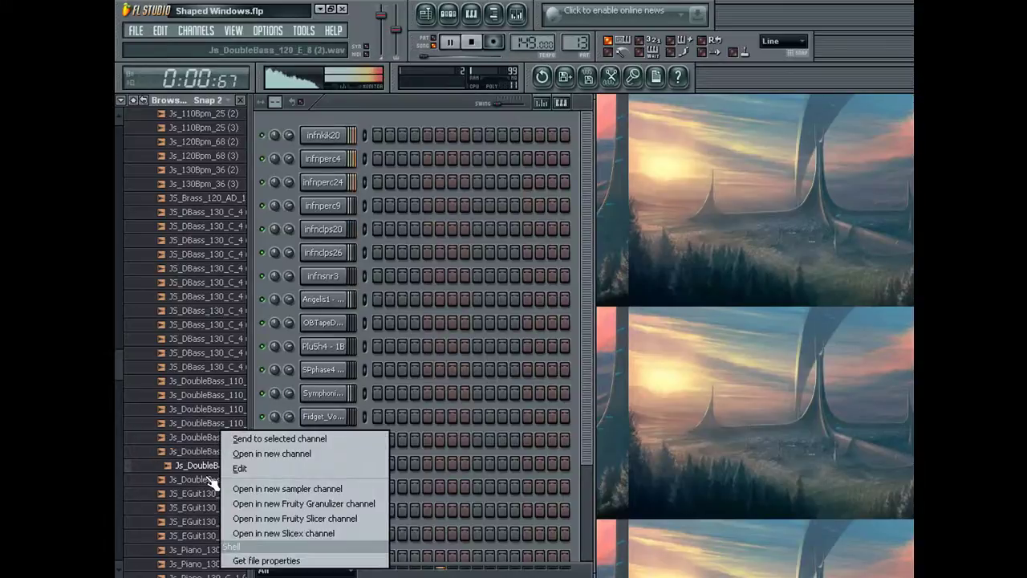
pyautogui.rightClick(211, 480)
pyautogui.click(240, 453)
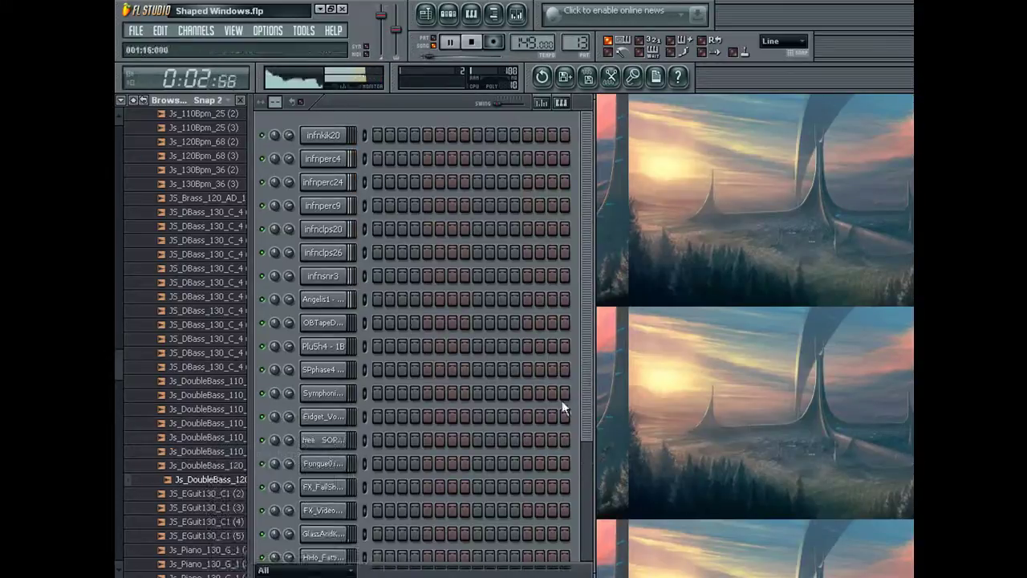
pyautogui.scroll(-4, 584, 312)
pyautogui.moveTo(292, 532); pyautogui.dragTo(292, 523)
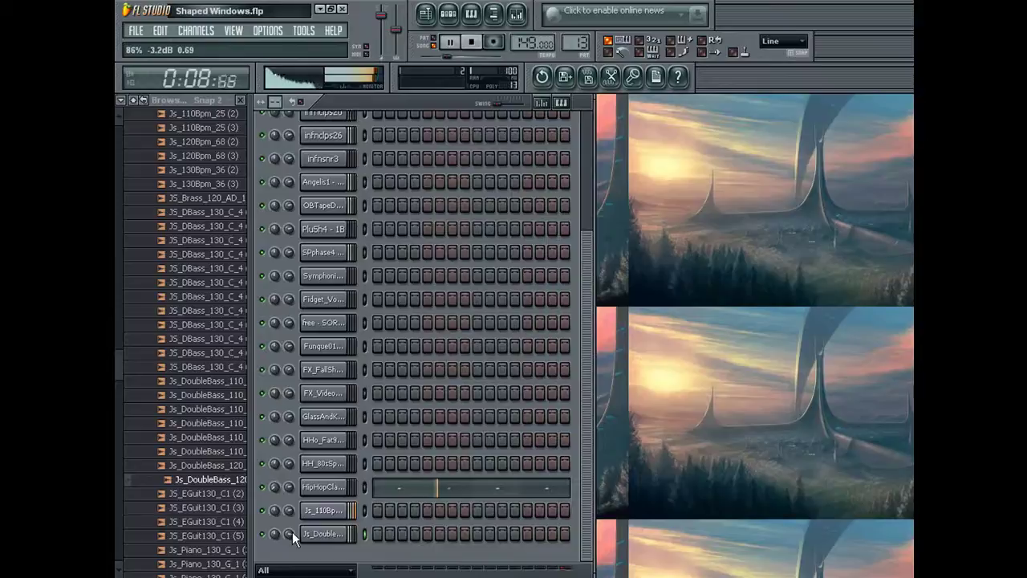
pyautogui.moveTo(292, 531); pyautogui.dragTo(292, 531)
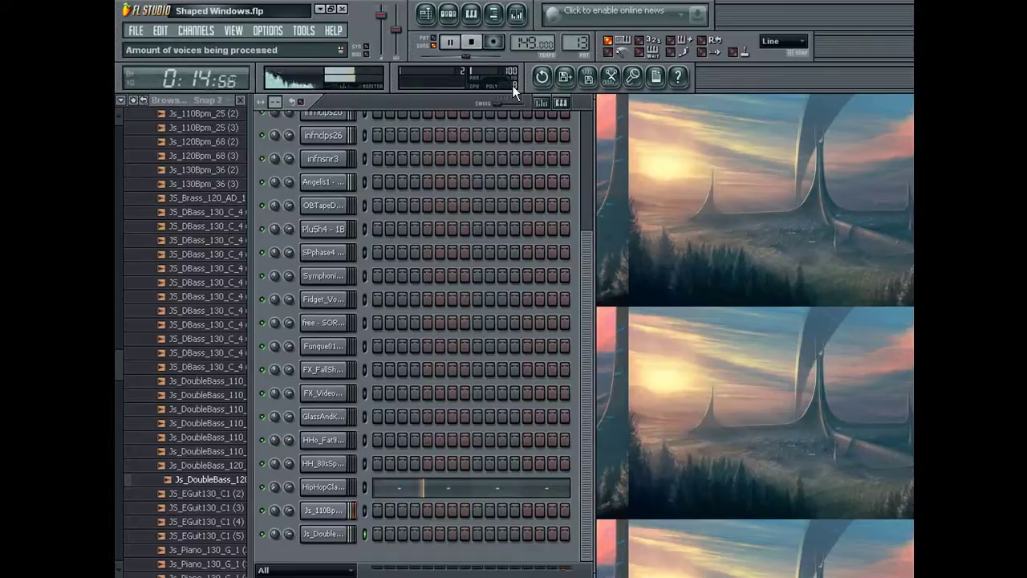
# Step: Switch to pattern 14 and record three live notes on the double bass channel
pyautogui.moveTo(581, 42); pyautogui.dragTo(581, 39)
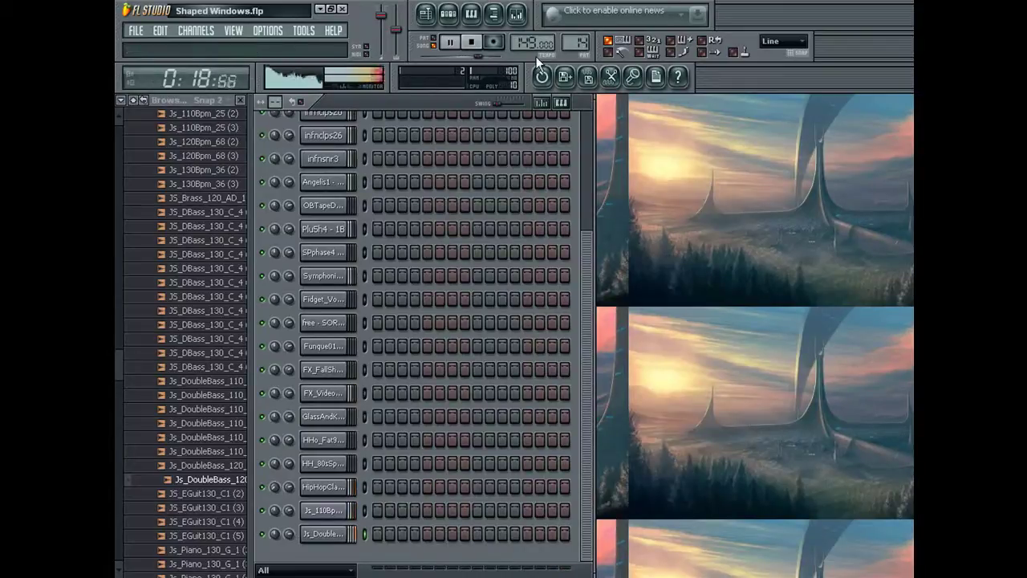
pyautogui.click(496, 43)
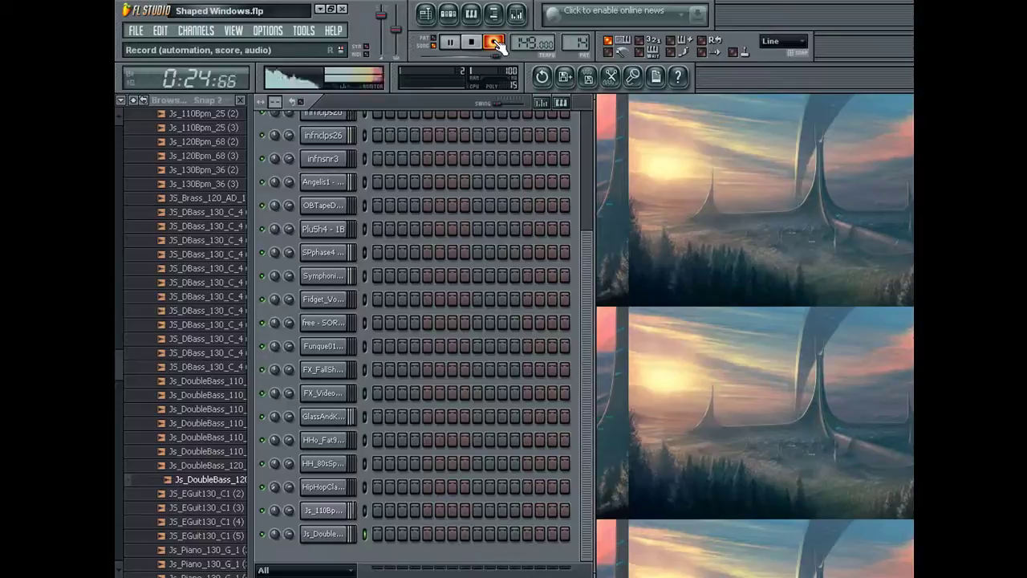
pyautogui.click(495, 43)
# Step: Align the recorded double bass notes to step 9 of bar 1, the start of bar 2 and step 9 of bar 3
pyautogui.click(469, 533)
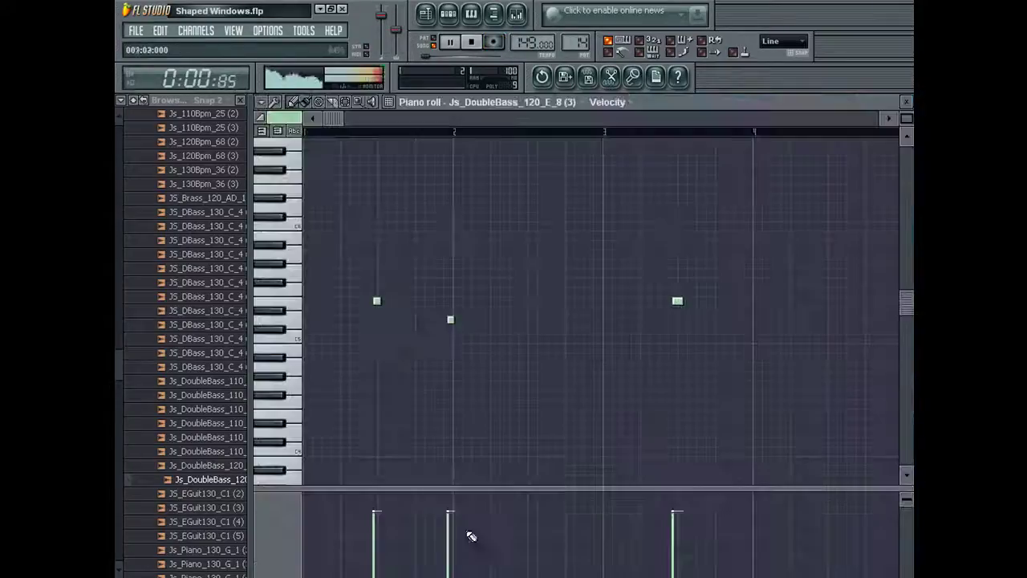
pyautogui.moveTo(376, 300); pyautogui.dragTo(382, 301)
pyautogui.moveTo(447, 326); pyautogui.dragTo(455, 326)
pyautogui.moveTo(676, 302); pyautogui.dragTo(681, 307)
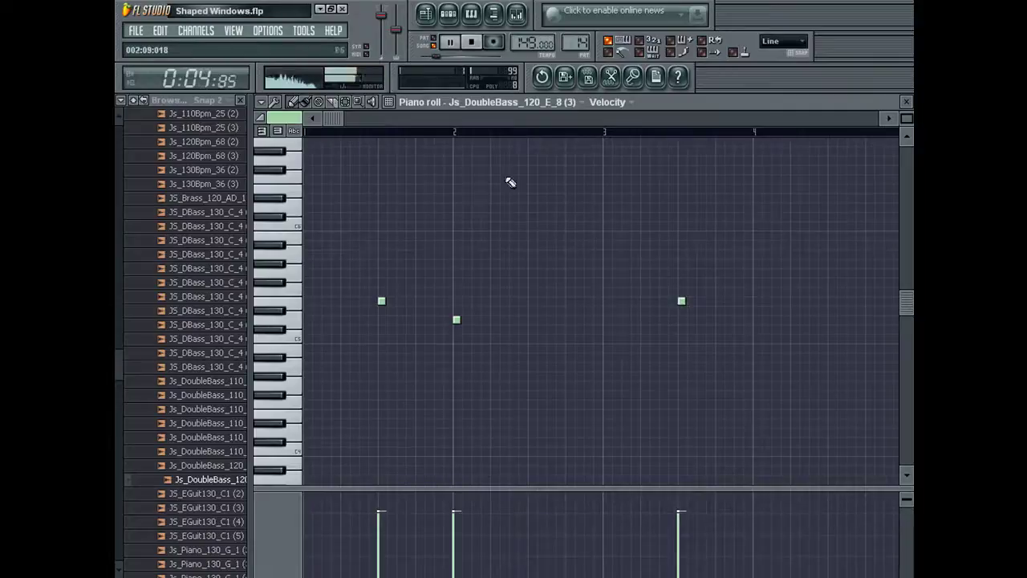
# Step: Place Pattern 14 at bar 14 on track 10 of the playlist and slice it into one-bar clips at bars 15 and 16
pyautogui.click(430, 46)
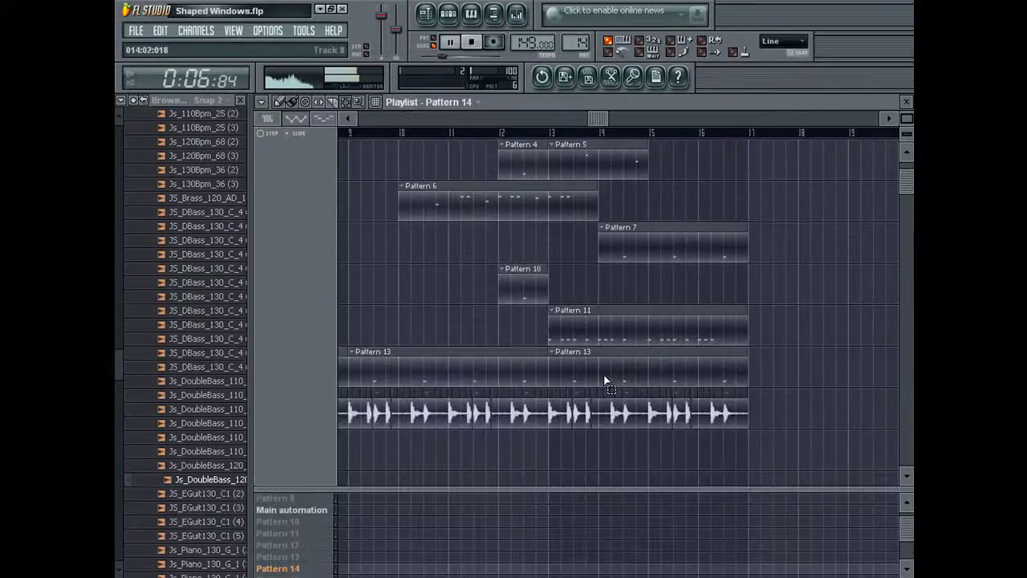
pyautogui.scroll(2, 606, 381)
pyautogui.click(634, 200)
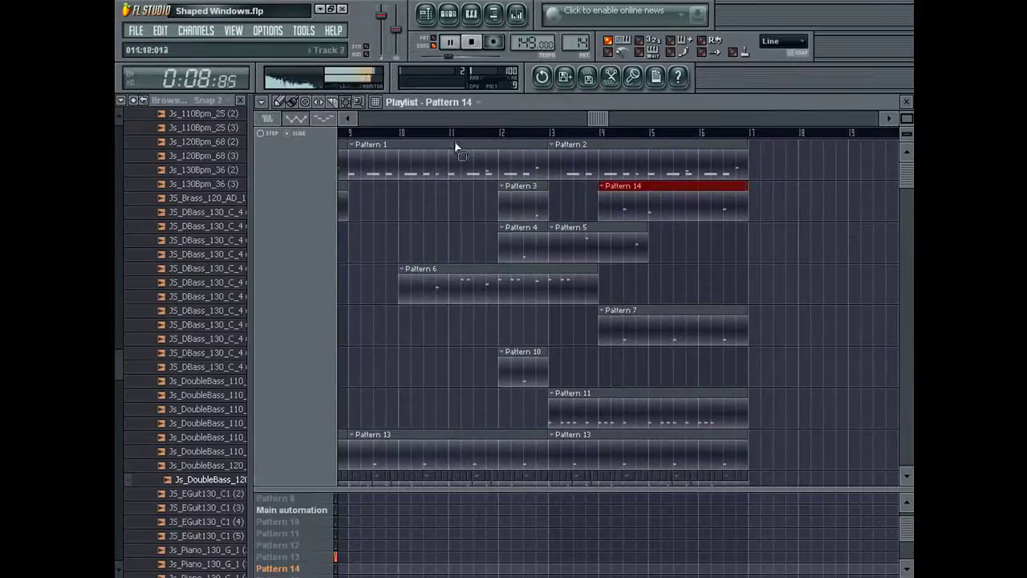
pyautogui.moveTo(646, 219); pyautogui.dragTo(636, 409)
pyautogui.scroll(-3, 643, 387)
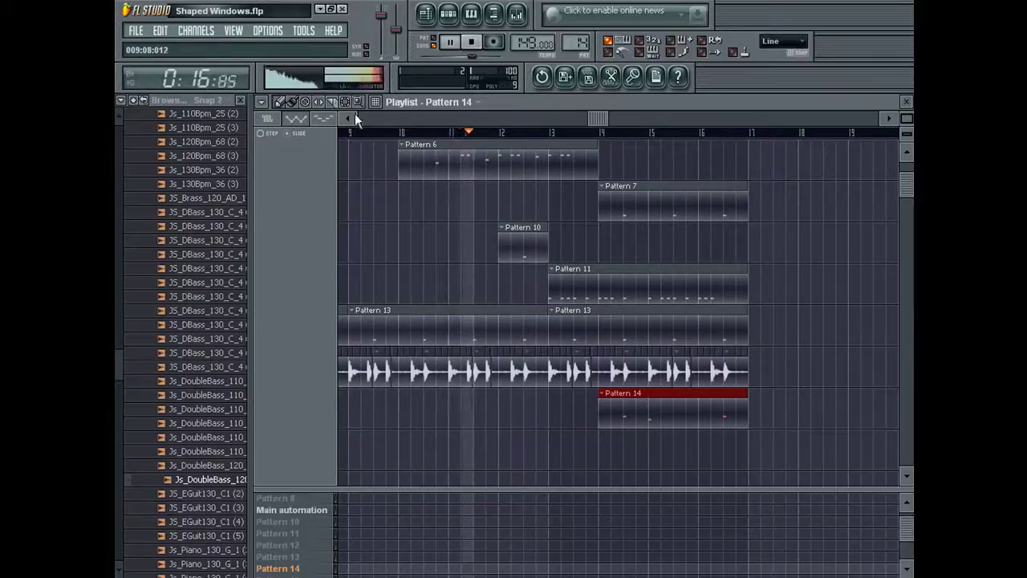
pyautogui.moveTo(651, 390); pyautogui.dragTo(658, 435)
pyautogui.moveTo(700, 390); pyautogui.dragTo(707, 436)
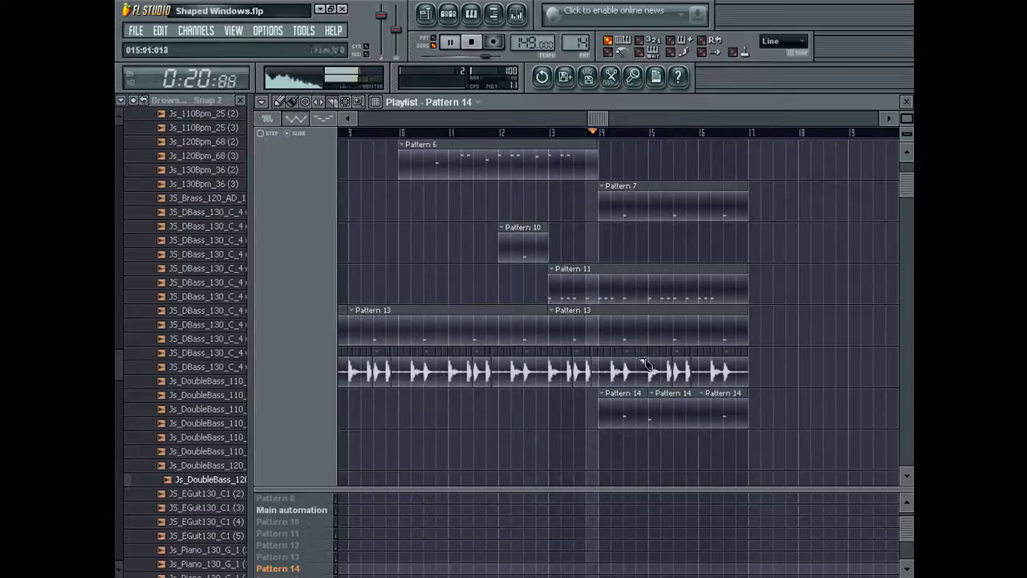
# Step: Place one-bar Pattern 14 clips with the low opening note on track 10 at bars 1, 3, 5 and 7
pyautogui.click(294, 105)
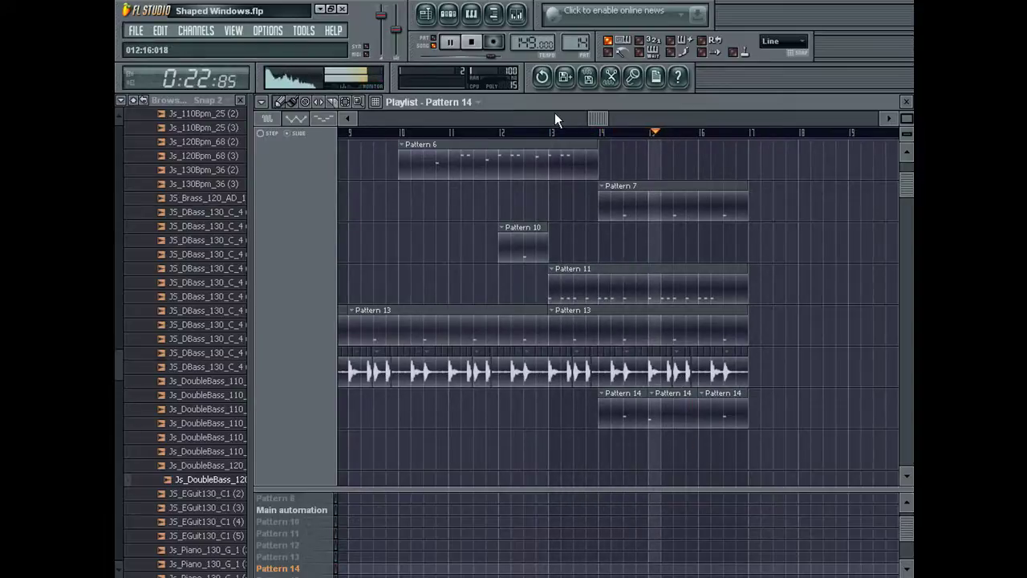
pyautogui.click(368, 118)
pyautogui.moveTo(423, 416); pyautogui.dragTo(341, 410)
pyautogui.moveTo(373, 119); pyautogui.dragTo(116, 189)
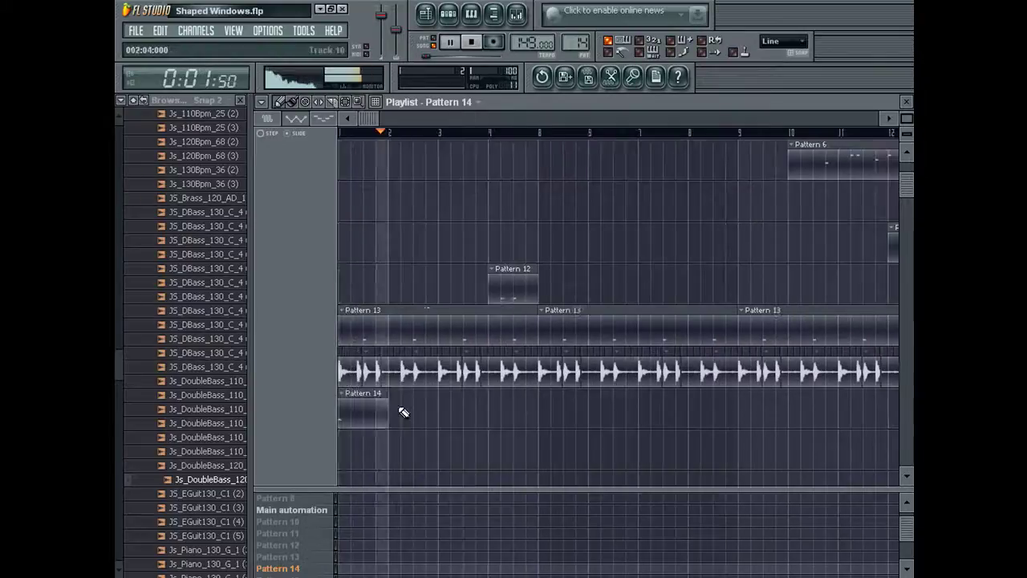
pyautogui.click(401, 414)
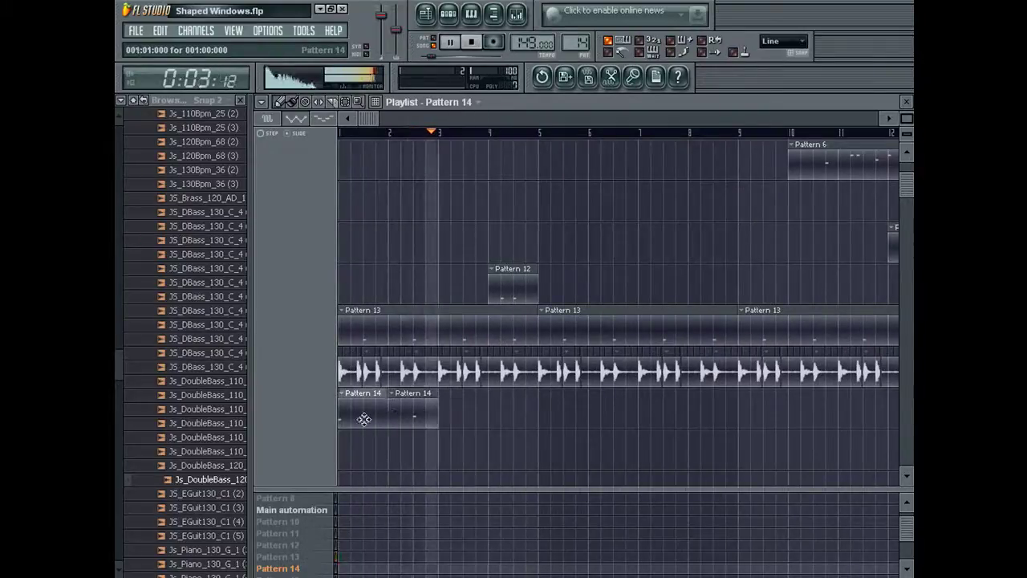
pyautogui.moveTo(399, 418); pyautogui.dragTo(468, 416)
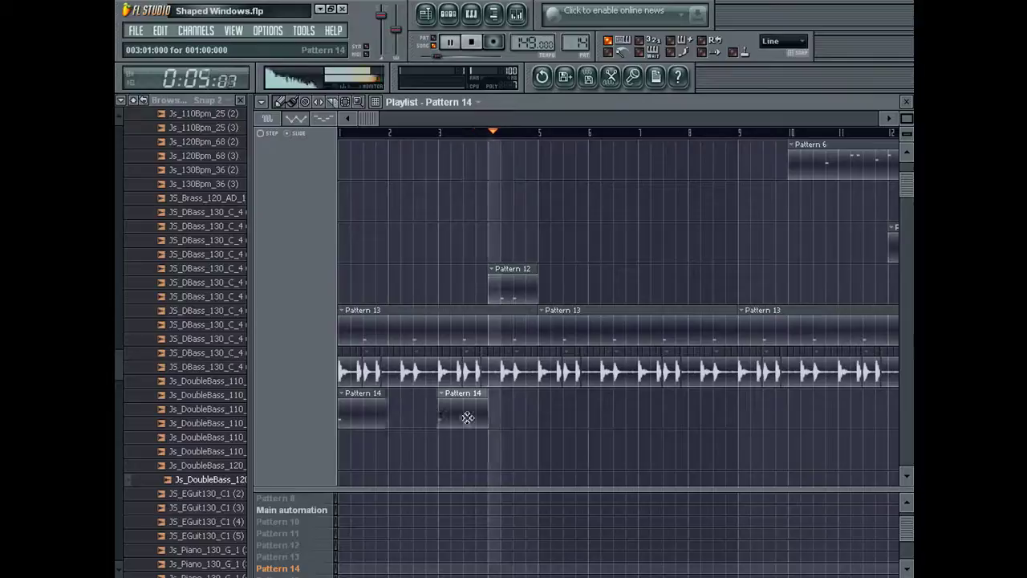
pyautogui.click(542, 418)
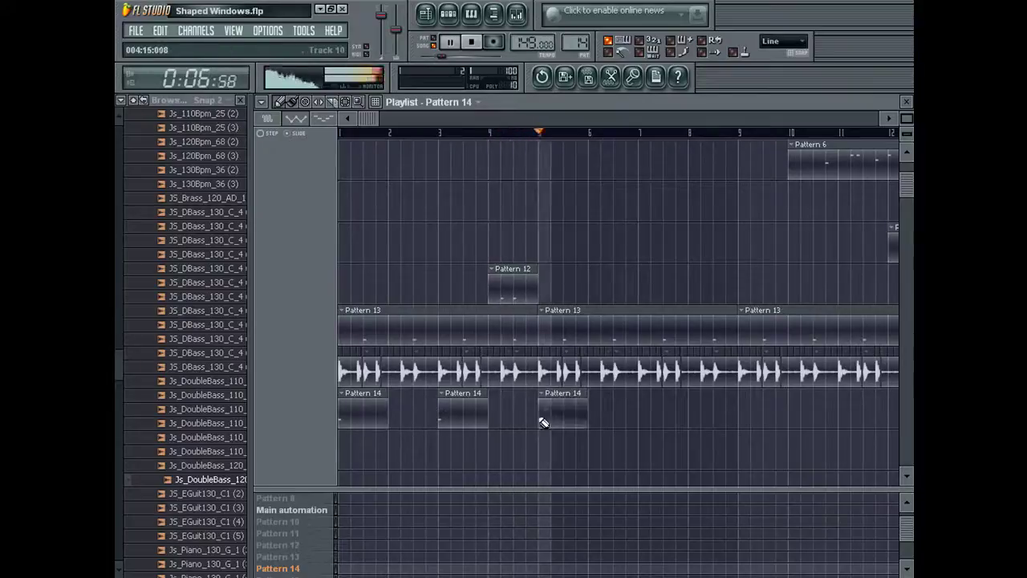
pyautogui.click(642, 414)
# Step: Delete the Pattern 14 clips at bars 5 and 7 and place one at bar 9
pyautogui.rightClick(581, 425)
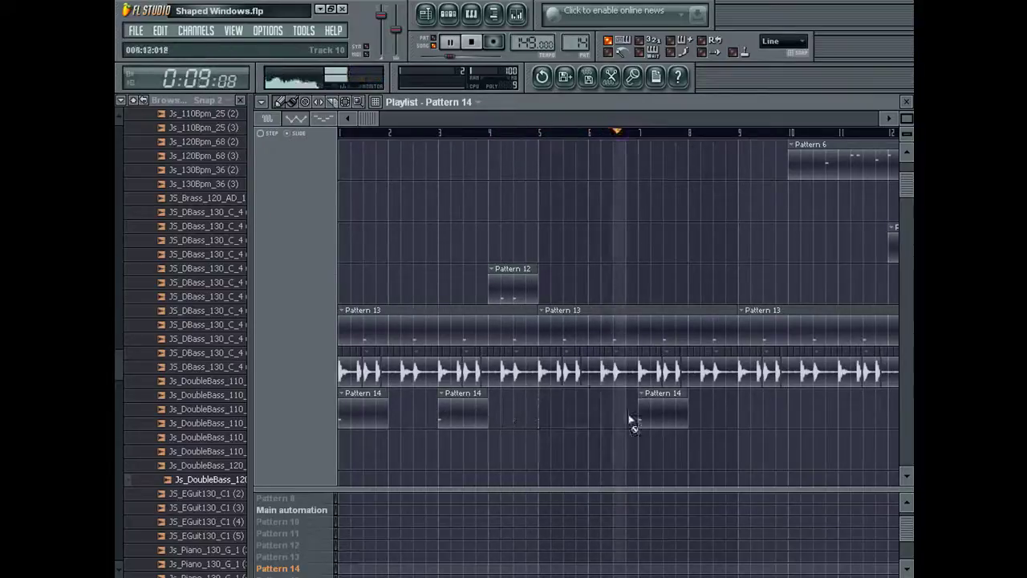
pyautogui.rightClick(662, 416)
pyautogui.click(743, 413)
# Step: Add one-bar Pattern 14 clips at bars 11, 12 and 13 on track 10, using the mid-bar note slice for bar 12
pyautogui.moveTo(382, 118); pyautogui.dragTo(559, 144)
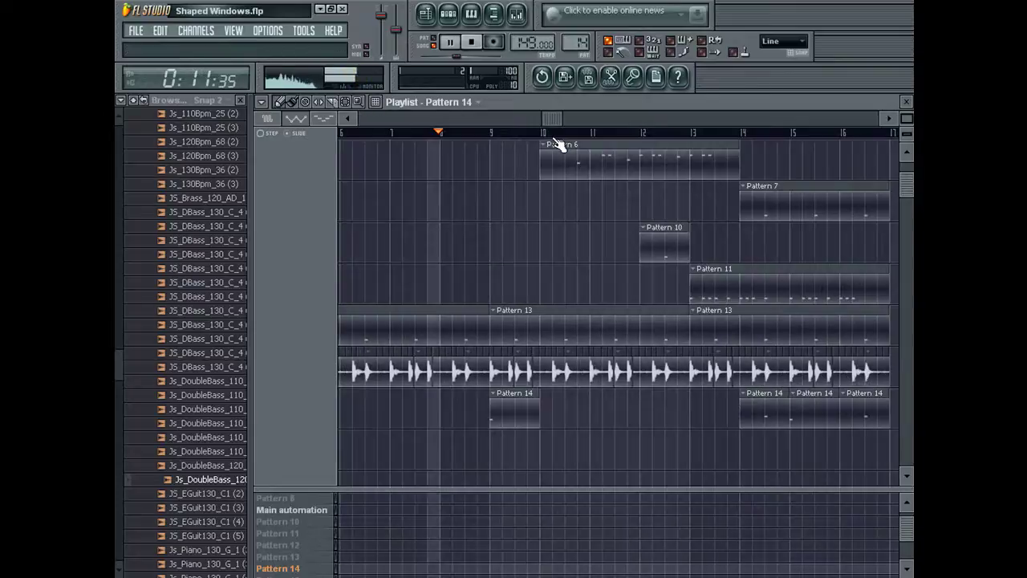
pyautogui.click(536, 411)
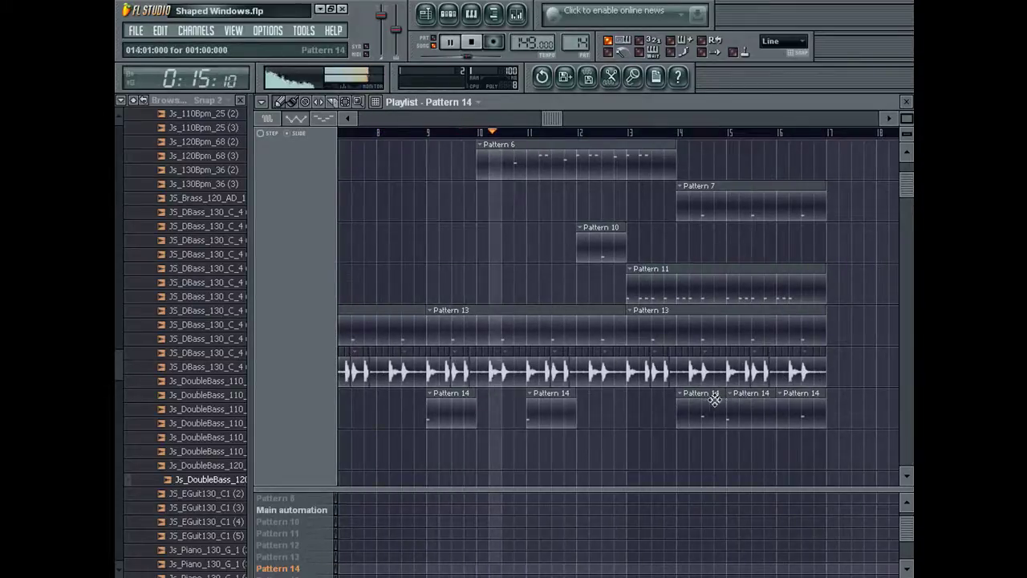
pyautogui.click(587, 415)
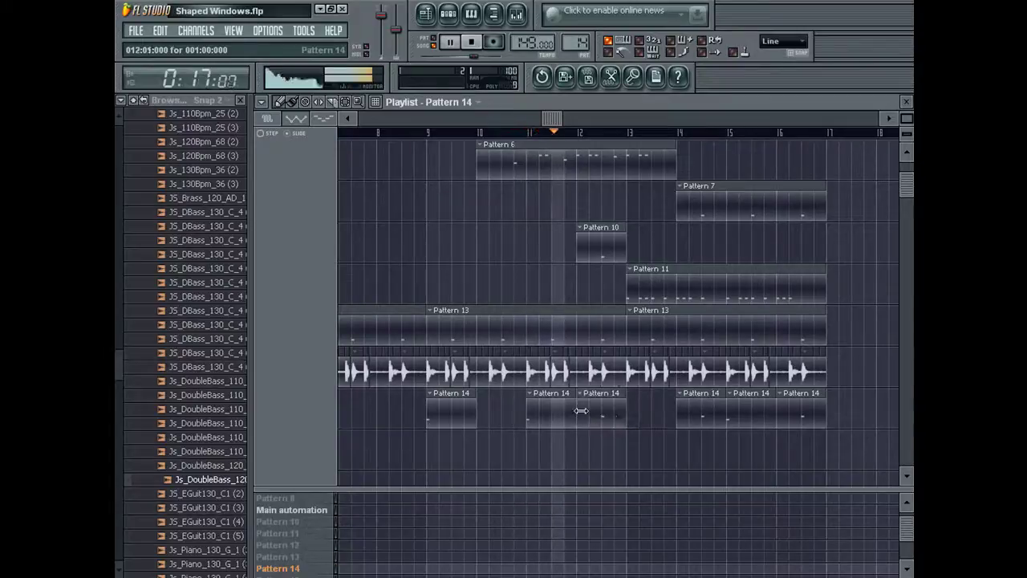
pyautogui.click(631, 412)
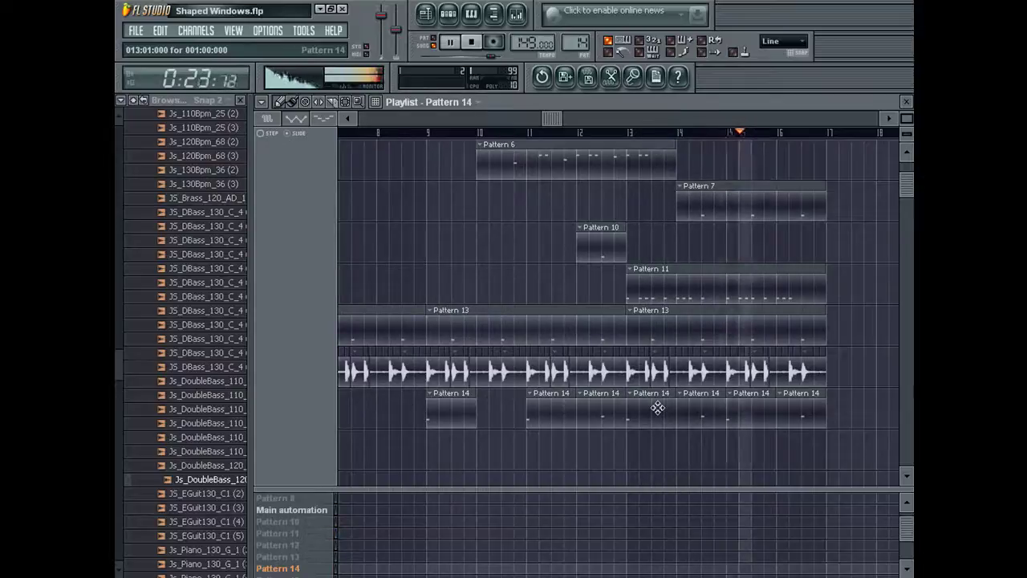
pyautogui.click(908, 101)
# Step: Audition the JS_EGuit130, Js_Piano_130 and JS_Trumpet_130 samples in the browser
pyautogui.click(211, 508)
pyautogui.scroll(-4, 231, 418)
pyautogui.click(222, 369)
pyautogui.click(226, 358)
pyautogui.click(214, 382)
pyautogui.click(214, 396)
pyautogui.click(213, 410)
pyautogui.click(215, 425)
pyautogui.click(908, 102)
pyautogui.click(197, 437)
pyautogui.click(207, 450)
pyautogui.click(213, 465)
pyautogui.click(215, 479)
pyautogui.click(215, 493)
pyautogui.click(211, 507)
pyautogui.scroll(-5, 211, 496)
pyautogui.click(210, 401)
pyautogui.click(211, 356)
pyautogui.click(223, 366)
pyautogui.click(219, 325)
pyautogui.click(217, 339)
pyautogui.click(217, 311)
# Step: Load JS_Trumpet_130_C_4 (2) into a new channel
pyautogui.rightClick(225, 309)
pyautogui.click(234, 321)
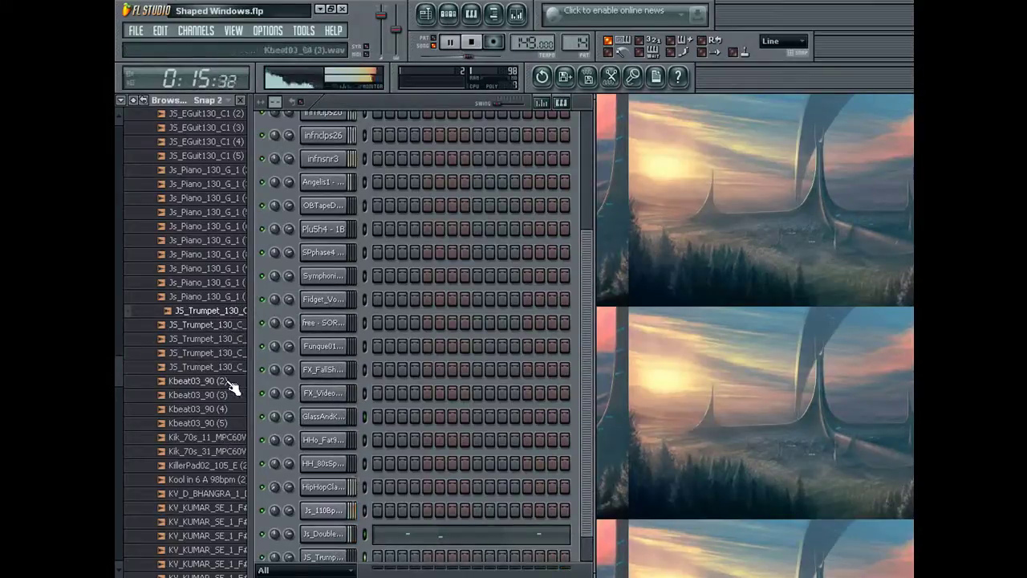
pyautogui.scroll(-3, 233, 389)
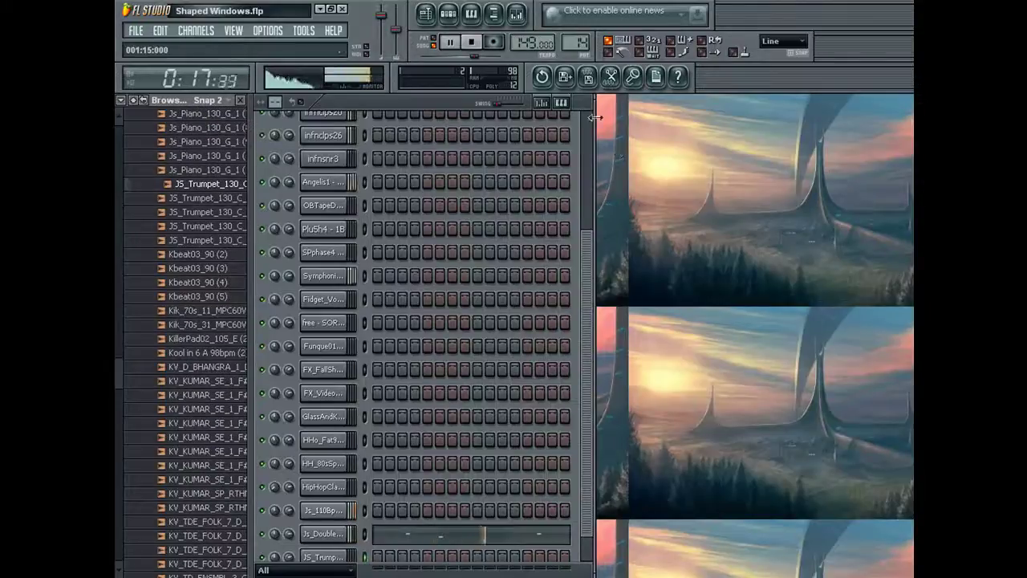
# Step: Record three live trumpet notes into pattern 15
pyautogui.scroll(-1, 588, 279)
pyautogui.click(497, 43)
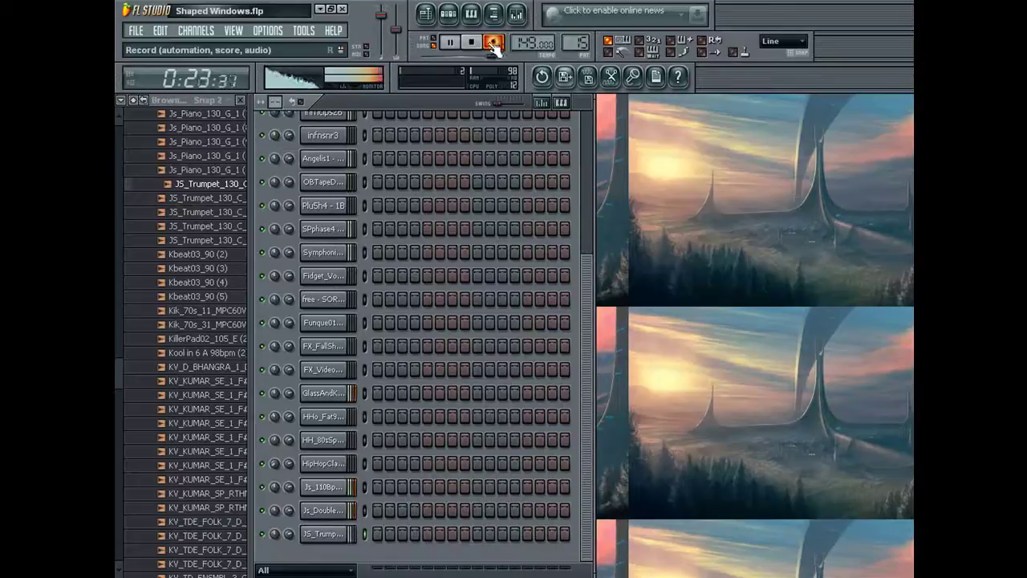
pyautogui.click(496, 44)
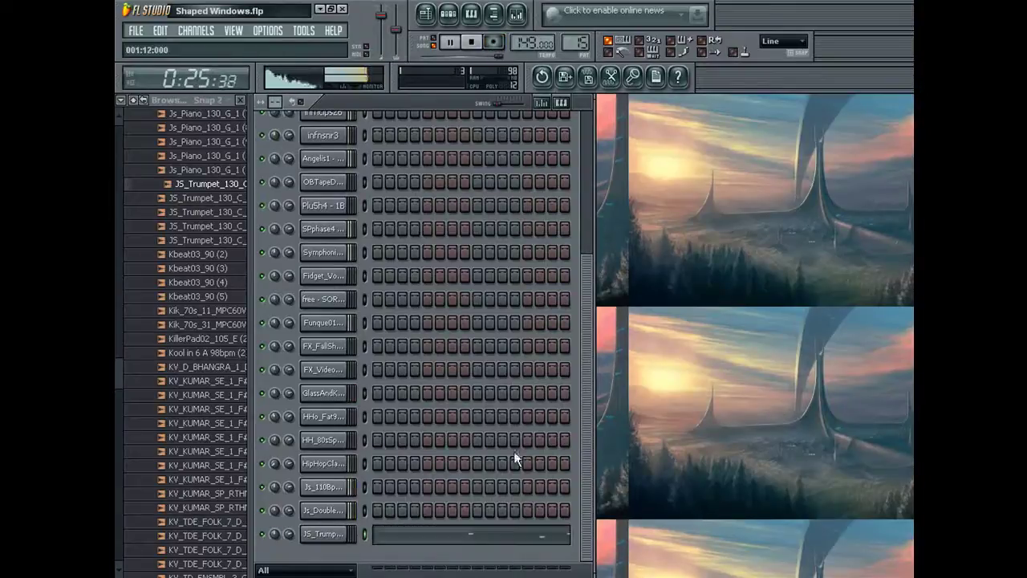
# Step: Align the recorded trumpet notes to the start of bar 2, step 13 of bar 2 and the start of bar 3
pyautogui.click(501, 538)
pyautogui.moveTo(453, 304); pyautogui.dragTo(456, 303)
pyautogui.moveTo(559, 321); pyautogui.dragTo(606, 303)
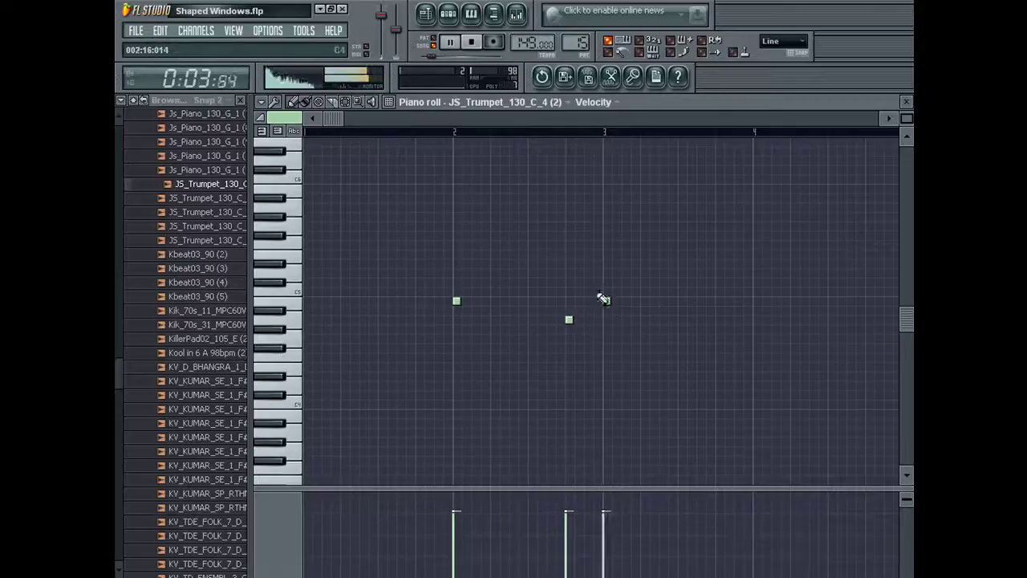
# Step: Place Pattern 15 at bar 14 on track 2 of the playlist and extend the clip to two bars and four steps
pyautogui.press('F5')
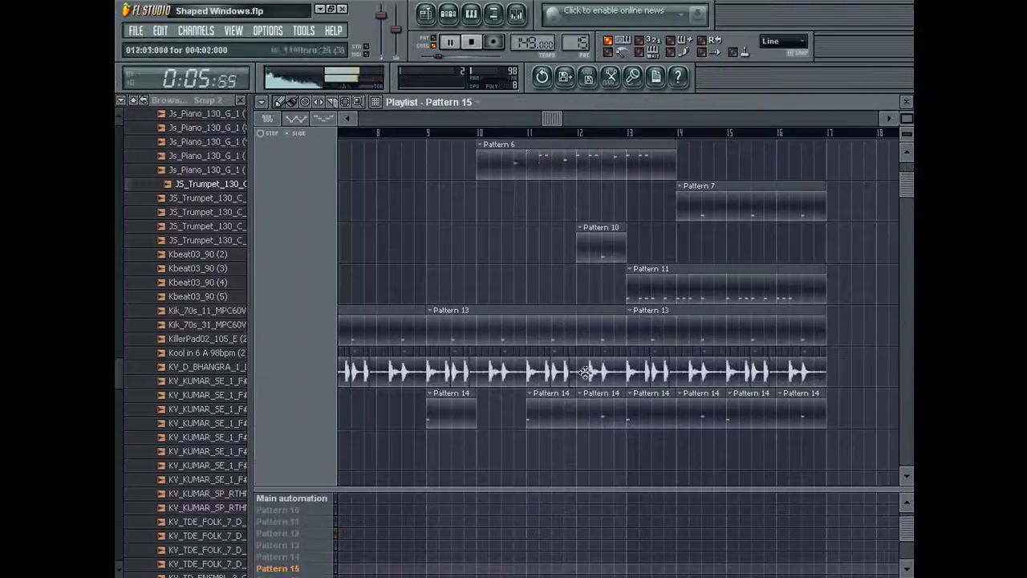
pyautogui.scroll(3, 600, 374)
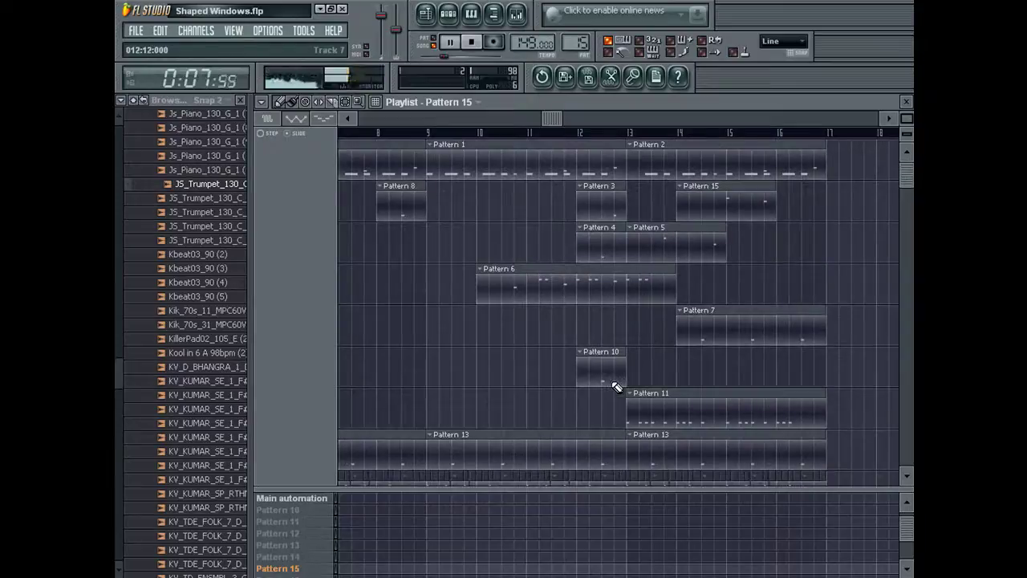
pyautogui.click(721, 130)
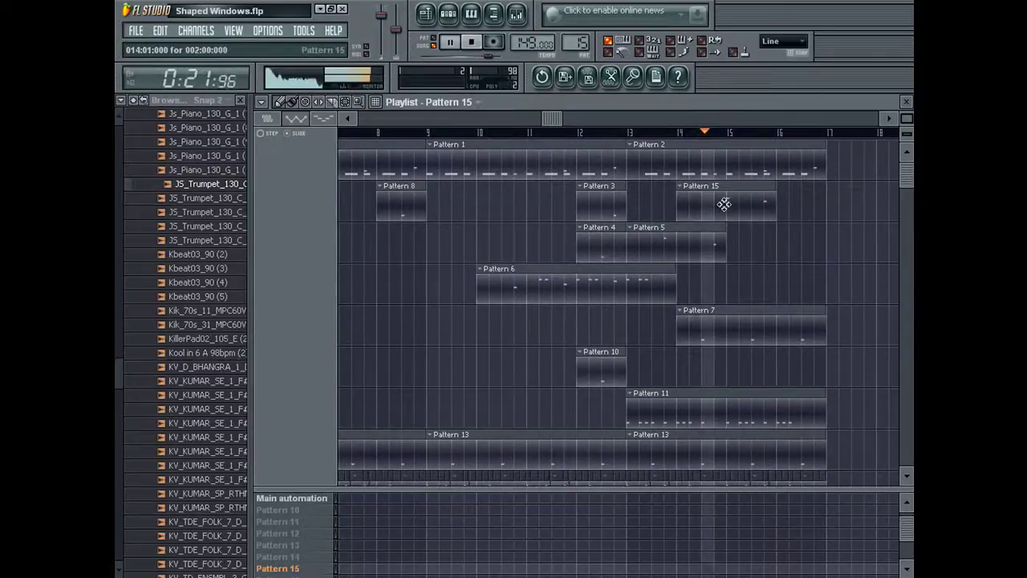
pyautogui.moveTo(721, 218); pyautogui.dragTo(793, 221)
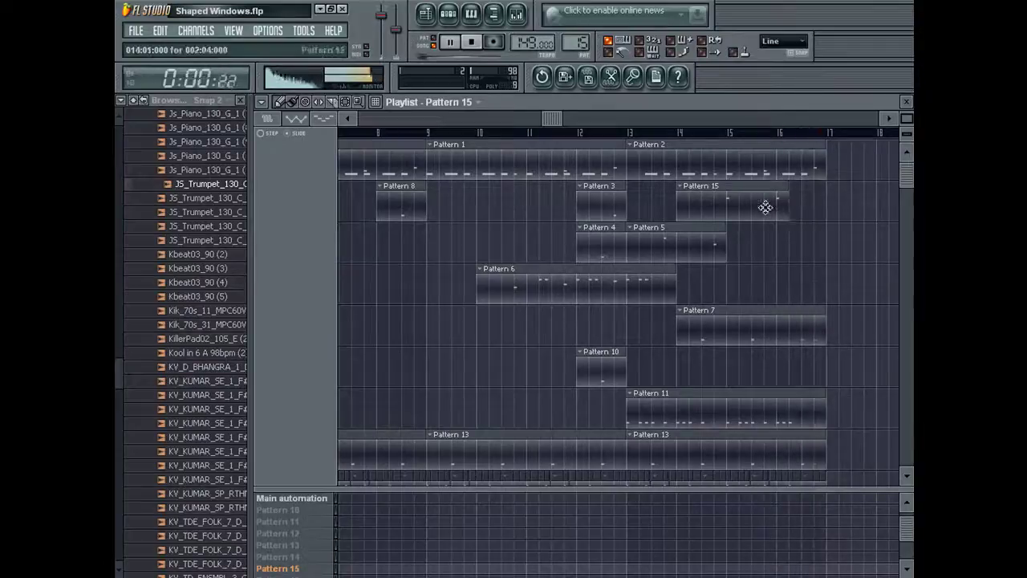